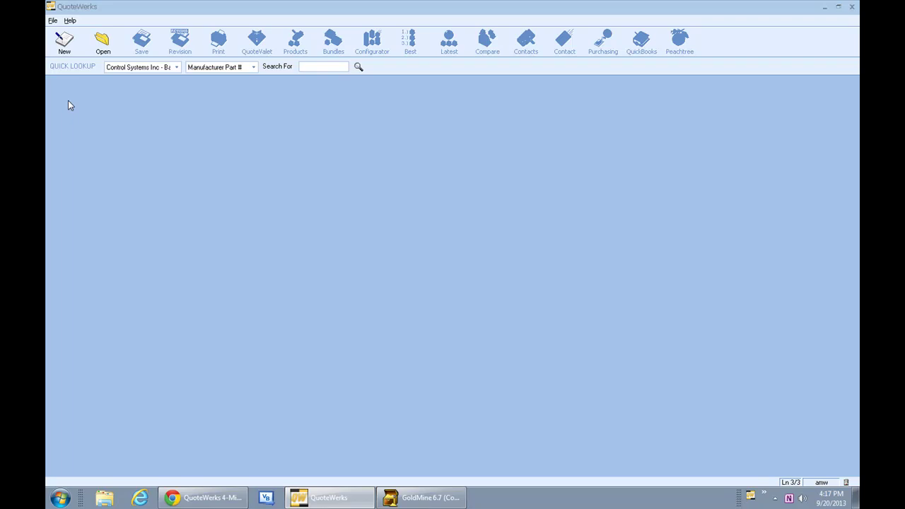
# Step: Start a new quote and add products 1321, 14AF42 and 57H81 from the product lookup
pyautogui.click(63, 38)
pyautogui.click(293, 53)
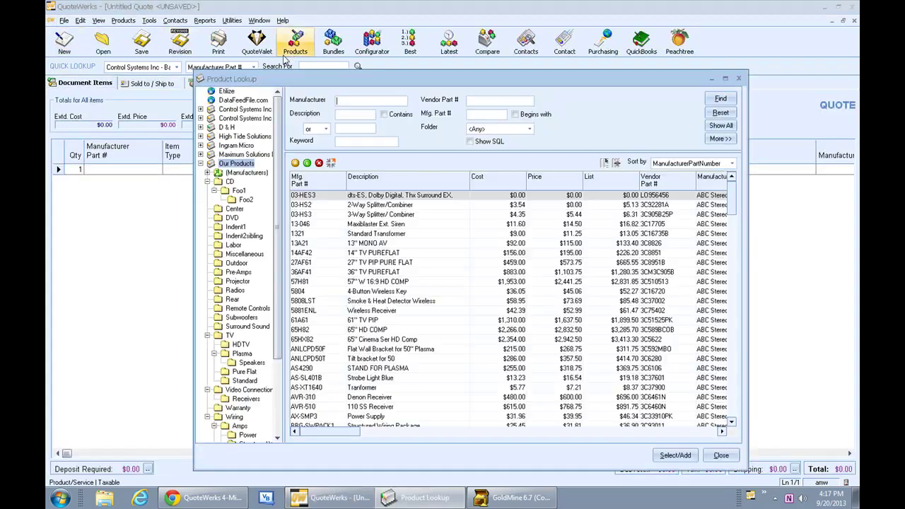
pyautogui.click(388, 234)
pyautogui.keyDown('ctrl'); pyautogui.click(379, 253); pyautogui.keyUp('ctrl')
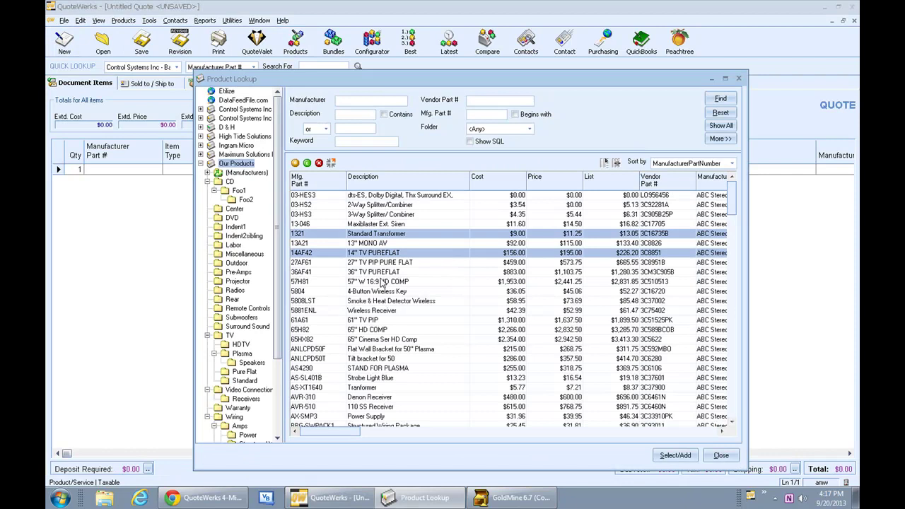
pyautogui.keyDown('ctrl'); pyautogui.click(382, 281); pyautogui.keyUp('ctrl')
pyautogui.rightClick(381, 282)
pyautogui.click(431, 42)
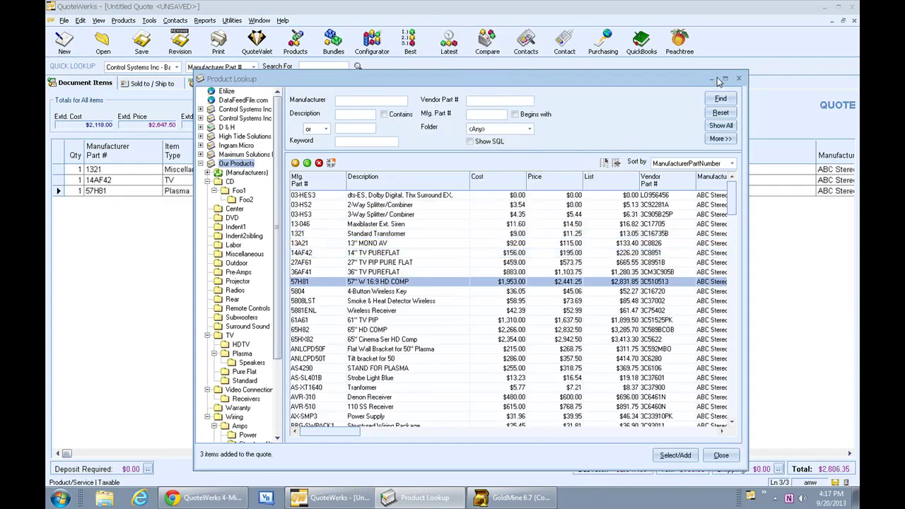
pyautogui.click(737, 81)
# Step: Fill the Sold To address from the customer contact and save the quote as 'Demo - Embedded YouTube'
pyautogui.click(135, 86)
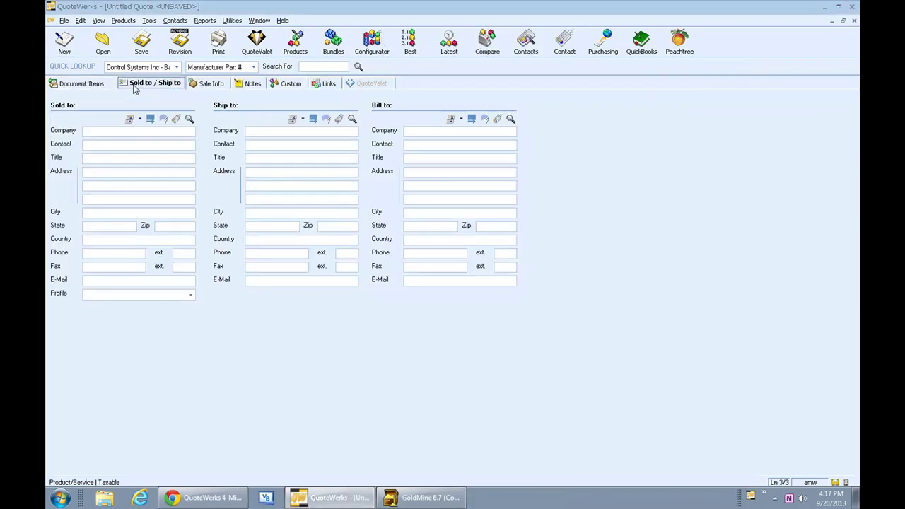
pyautogui.click(176, 120)
pyautogui.click(106, 85)
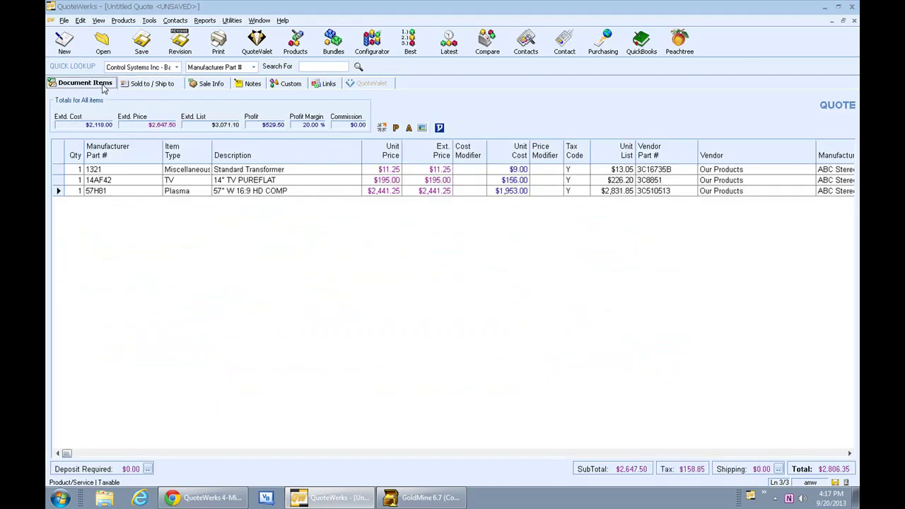
pyautogui.click(142, 44)
pyautogui.write('Demo - Embedded YouTube')
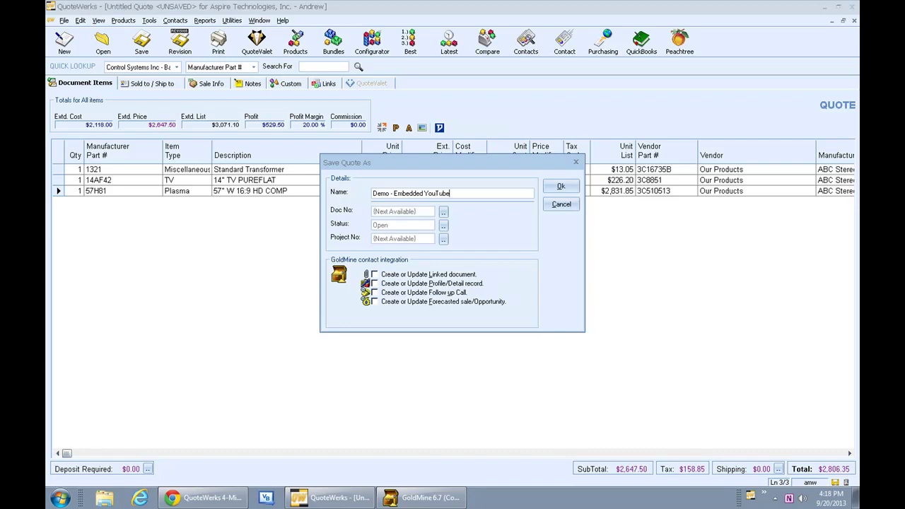
pyautogui.press('Return')
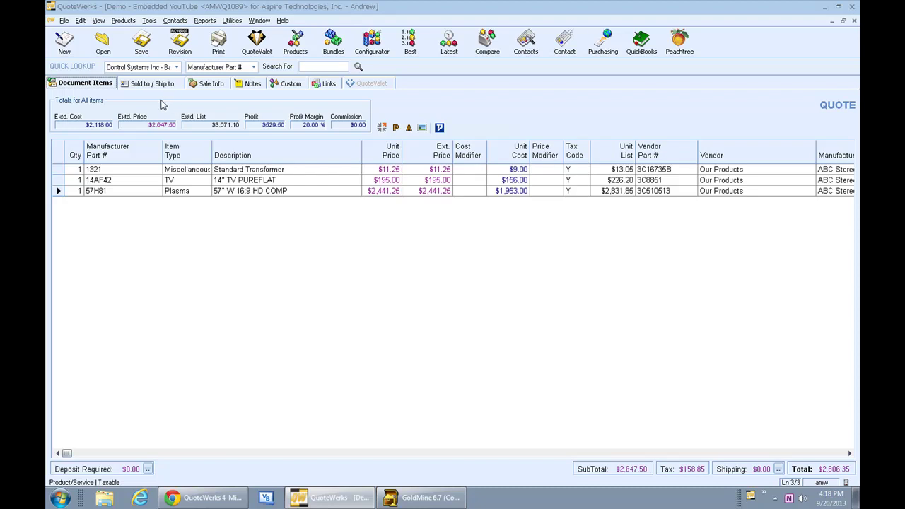
# Step: In Options > QuoteValet Setup, create the template 'Customer Facing - Embedded YouTube' and close setup
pyautogui.click(149, 21)
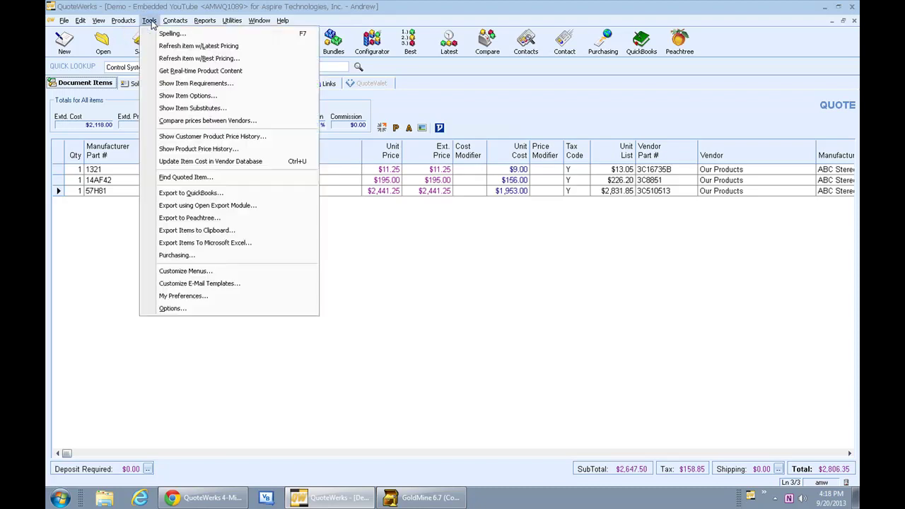
pyautogui.click(170, 306)
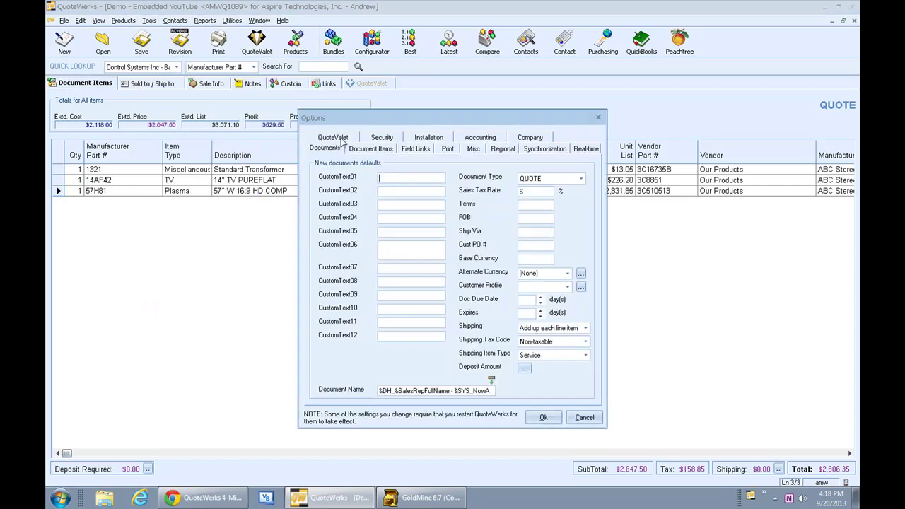
pyautogui.click(343, 141)
pyautogui.click(493, 239)
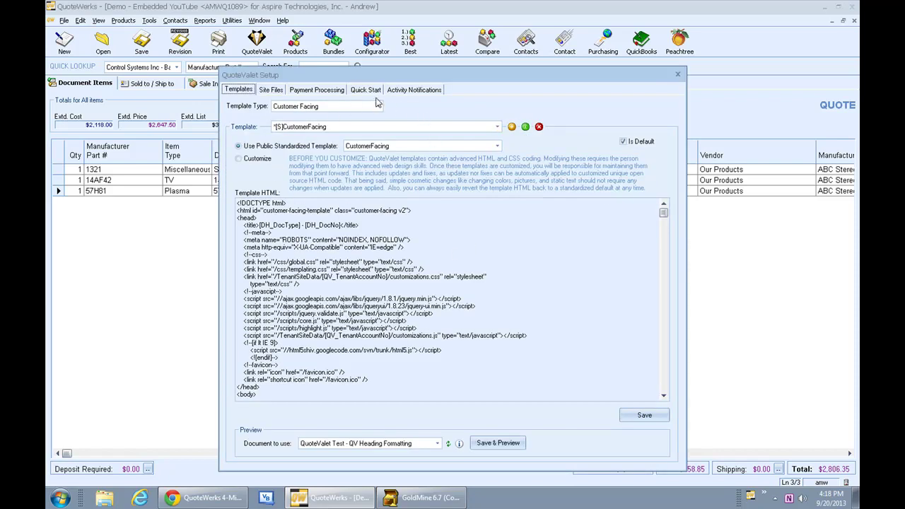
pyautogui.click(511, 127)
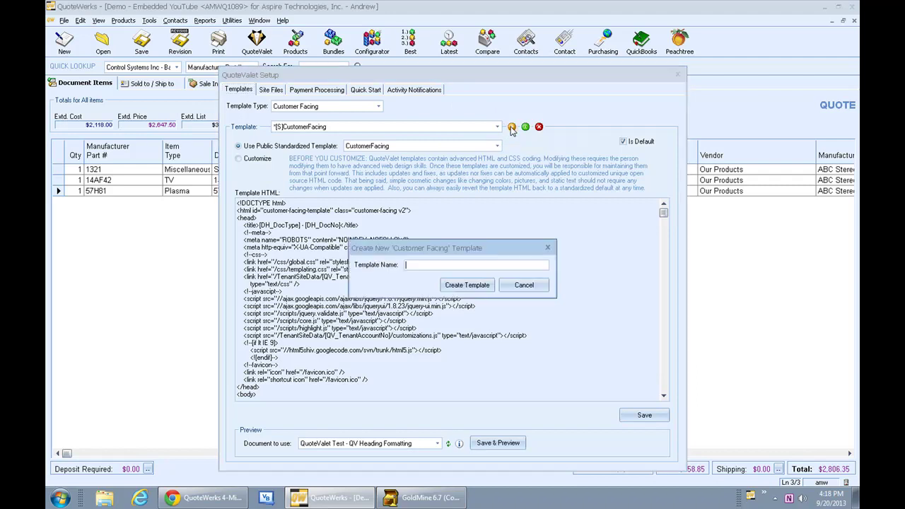
pyautogui.write('Customer Facing - Embedde')
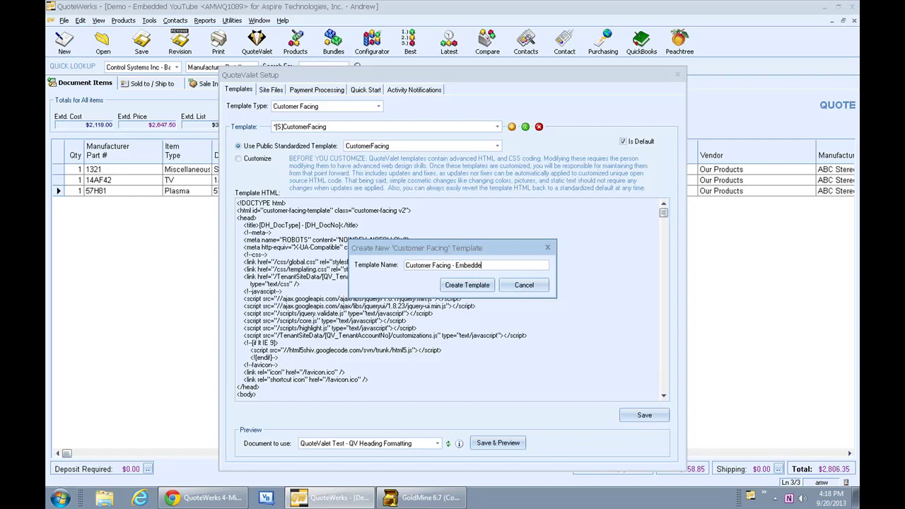
pyautogui.write('ouTube')
pyautogui.click(458, 284)
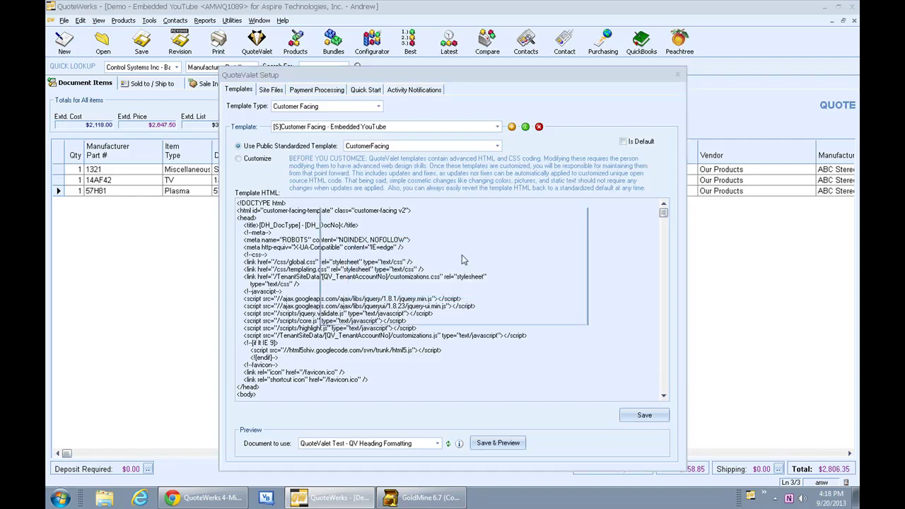
pyautogui.click(553, 310)
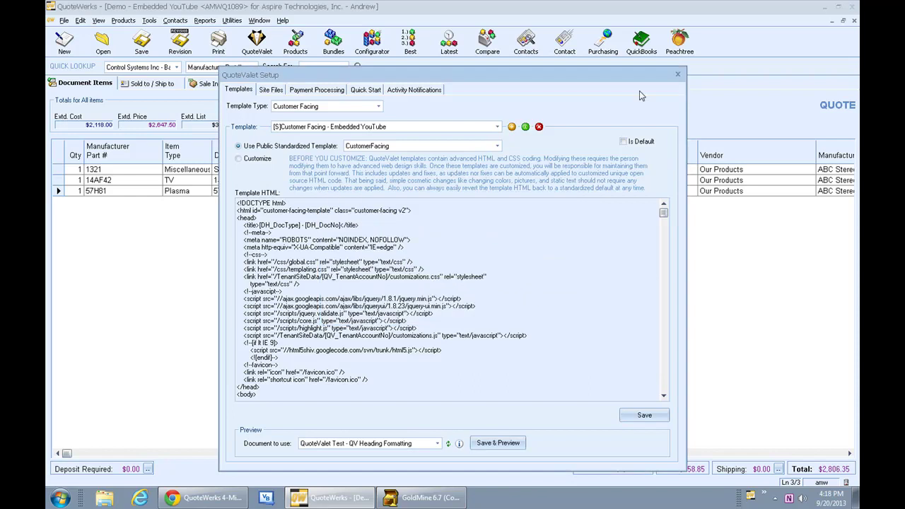
pyautogui.click(677, 74)
# Step: Upload the quote to QuoteValet using the Embedded YouTube template and preview its customer web page
pyautogui.click(601, 115)
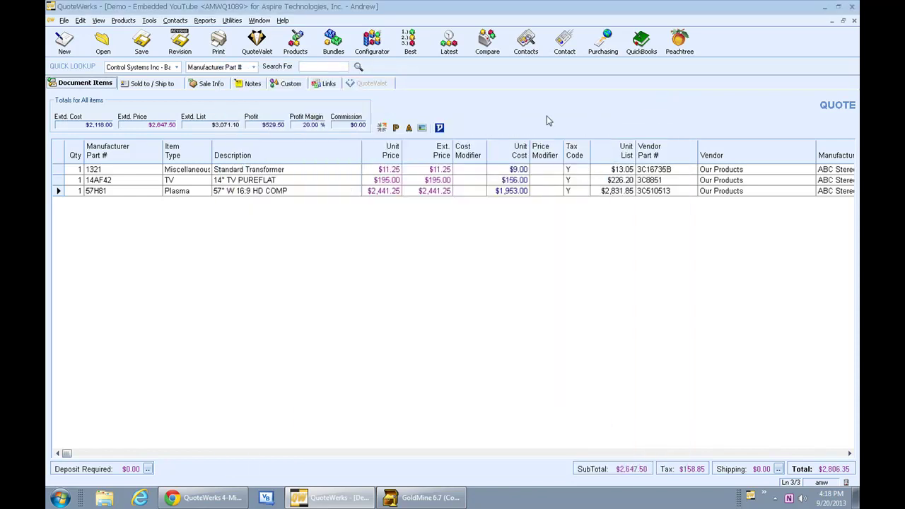
pyautogui.click(219, 49)
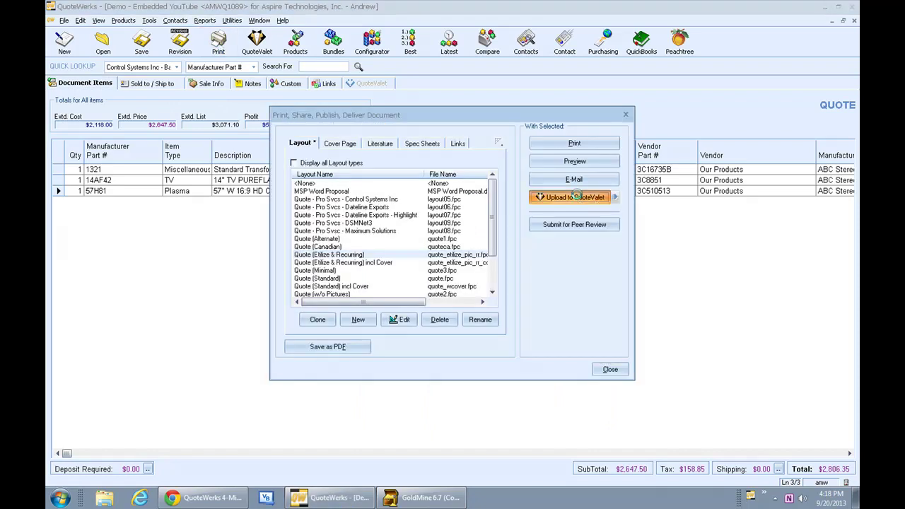
pyautogui.click(576, 196)
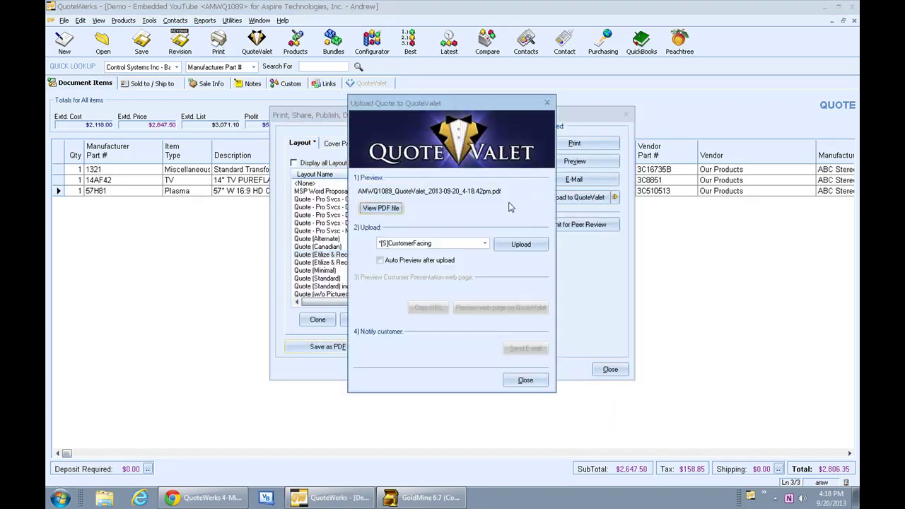
pyautogui.click(484, 243)
pyautogui.click(434, 257)
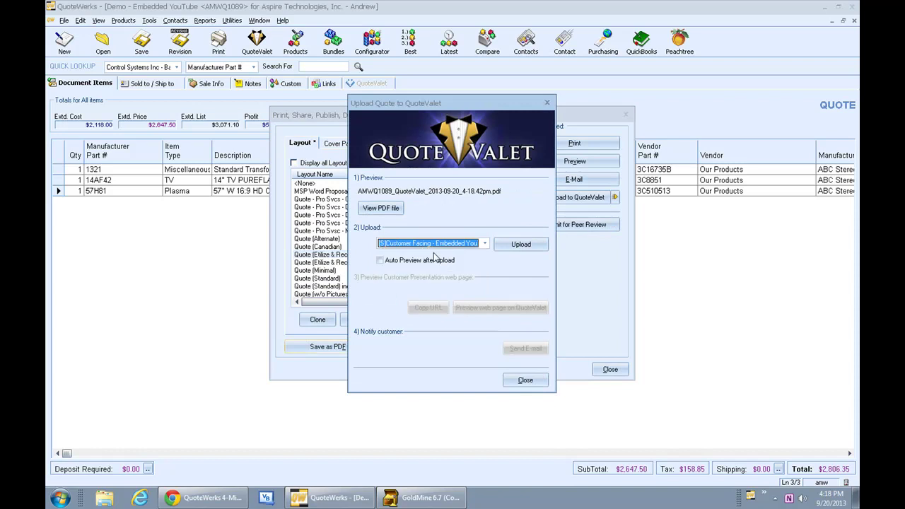
pyautogui.click(520, 244)
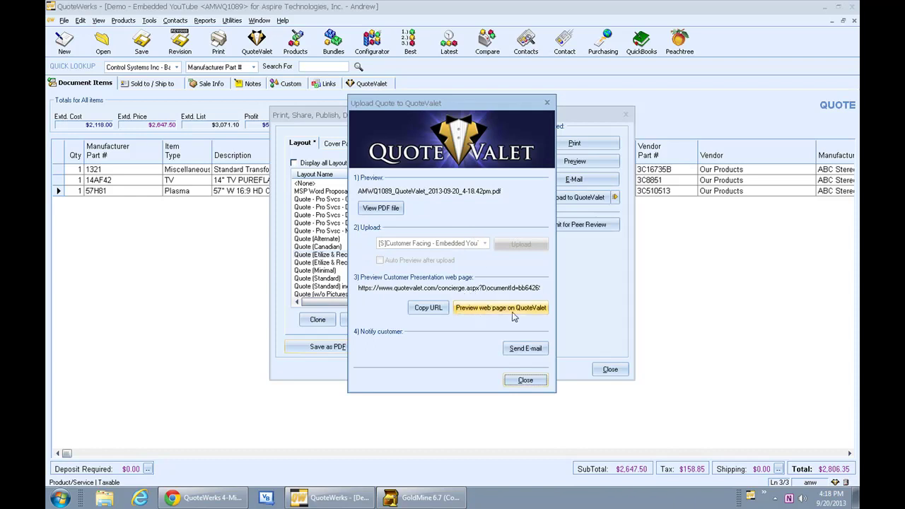
pyautogui.click(514, 315)
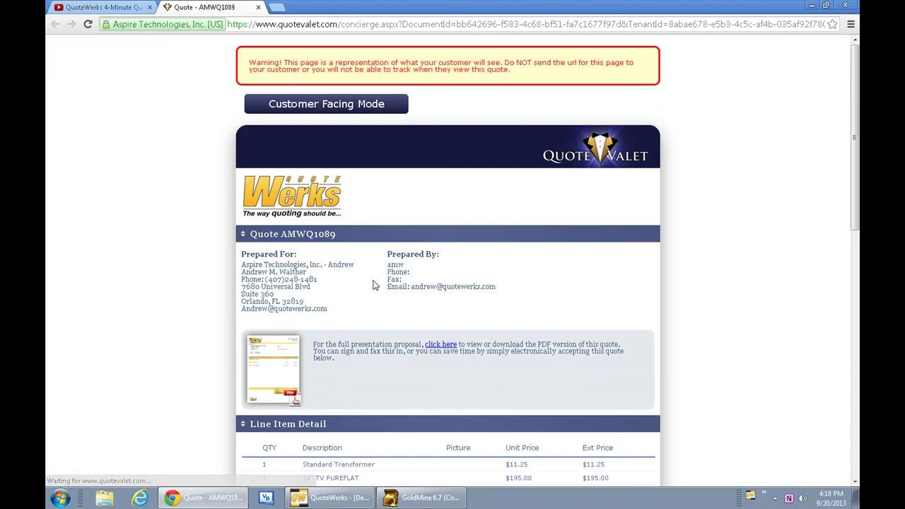
# Step: Review the QuoteValet page's three items and $2,806.35 total, then return to QuoteWerks
pyautogui.scroll(-3, 300, 318)
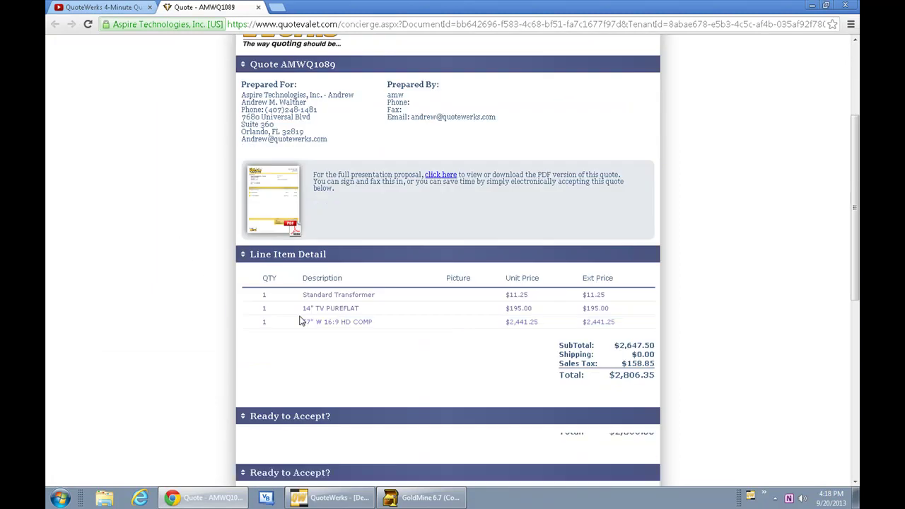
pyautogui.scroll(-2, 302, 319)
pyautogui.scroll(5, 306, 319)
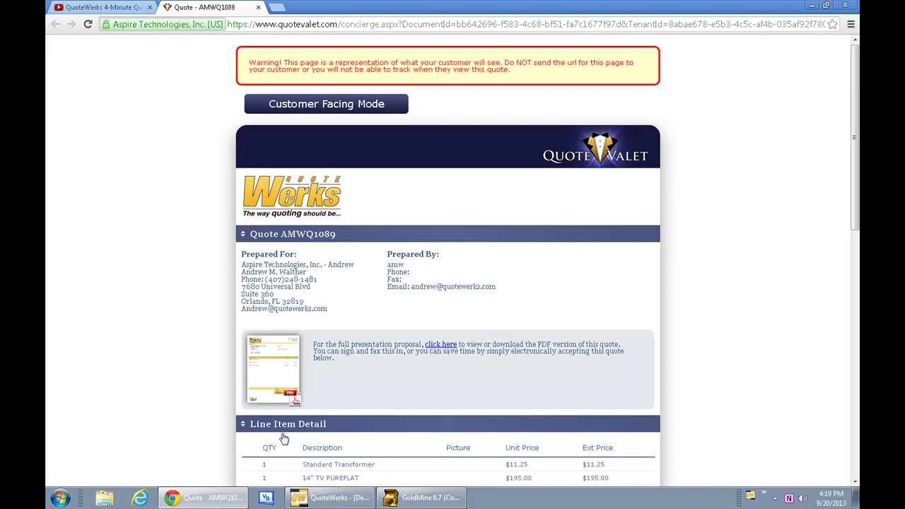
pyautogui.click(330, 502)
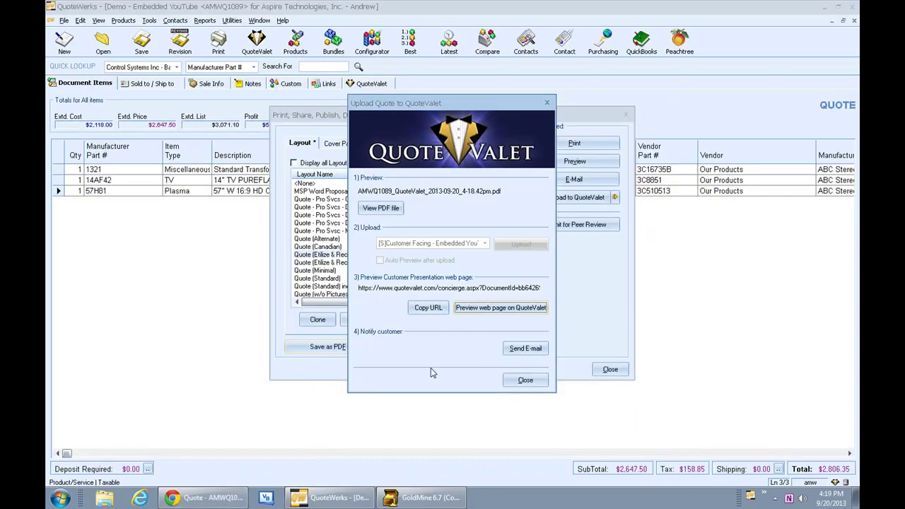
# Step: Close the upload dialogs and reopen the QuoteValet template setup from Tools > Options
pyautogui.click(522, 381)
pyautogui.click(605, 366)
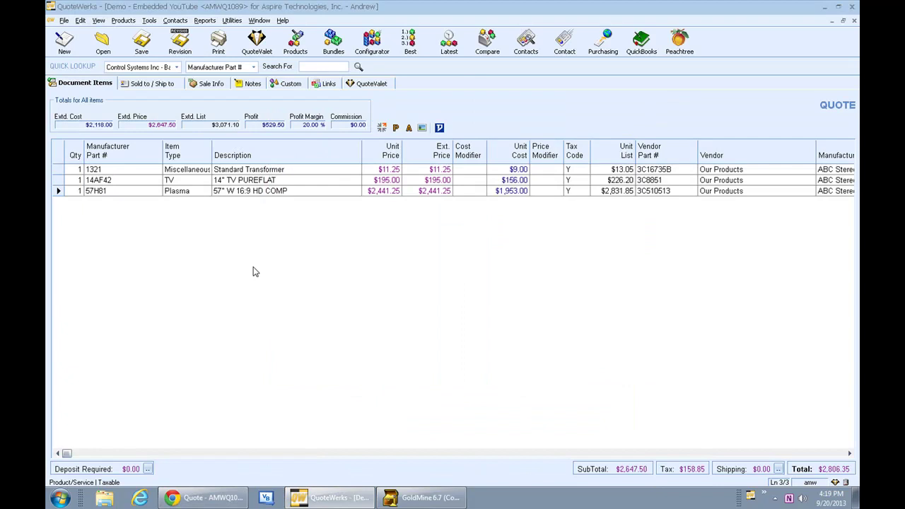
pyautogui.click(149, 20)
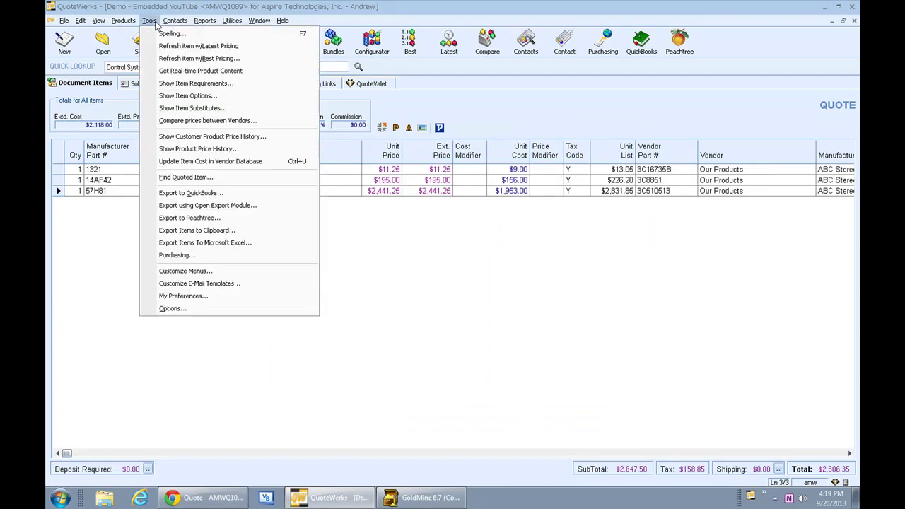
pyautogui.click(180, 310)
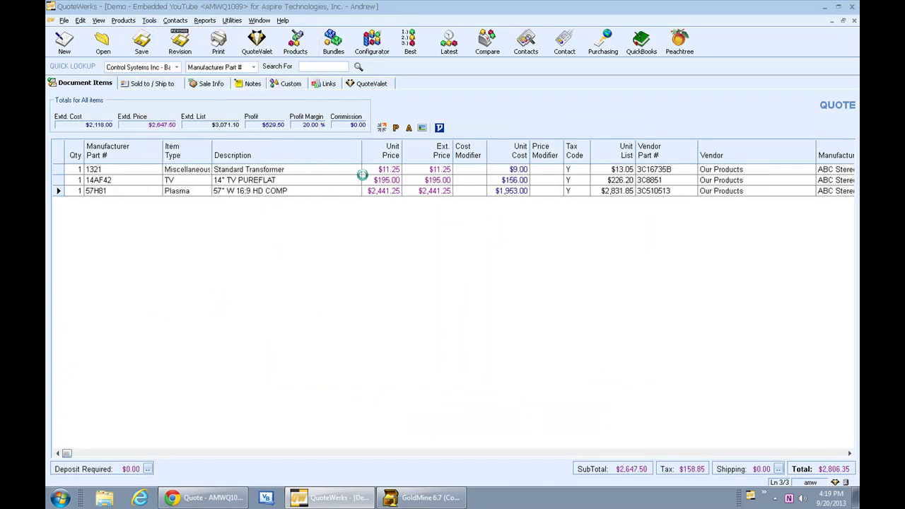
pyautogui.click(342, 138)
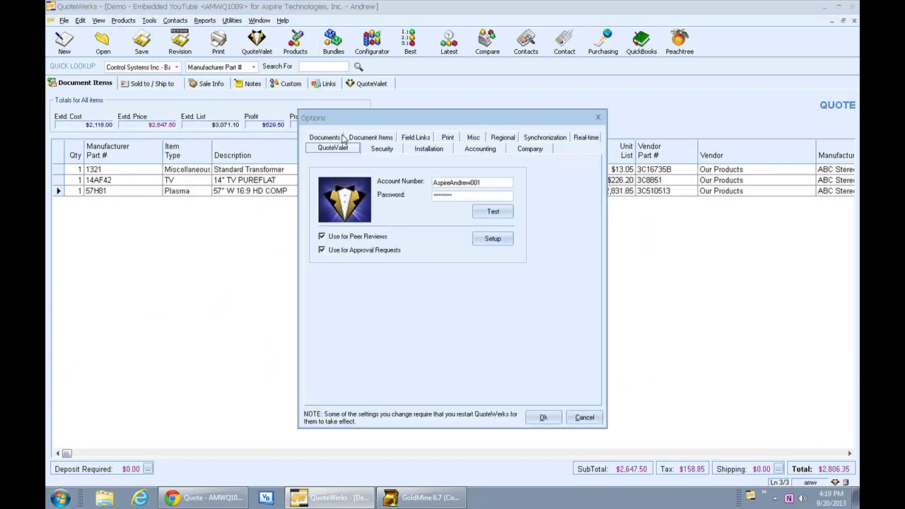
pyautogui.click(481, 240)
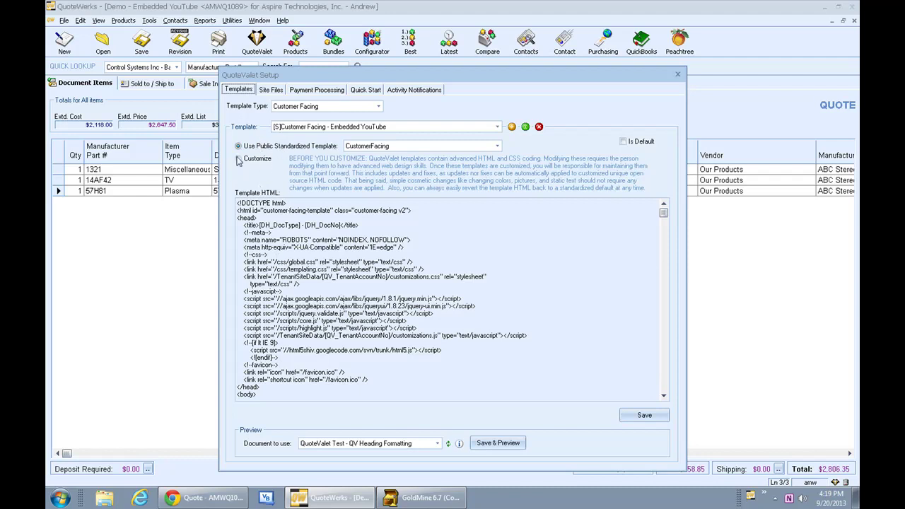
# Step: Switch the template to customized HTML and locate the letterhead block, comparing with the browser page
pyautogui.click(251, 159)
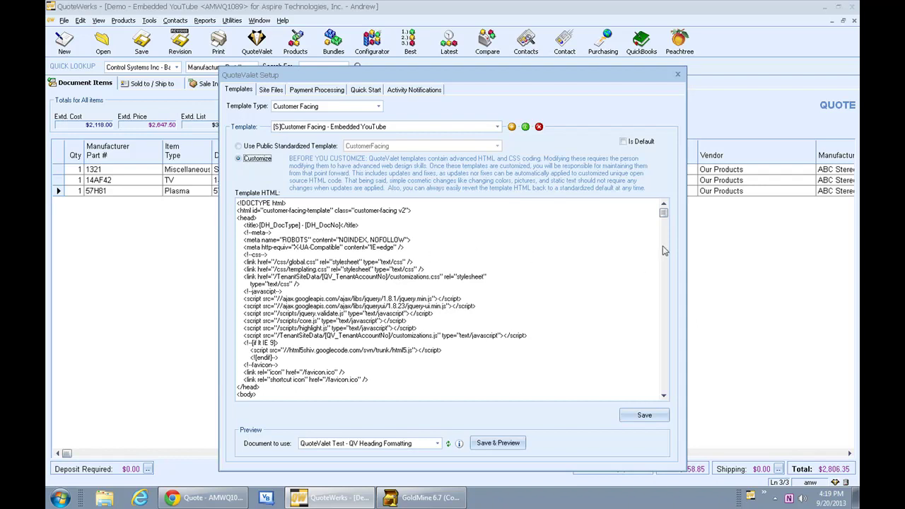
pyautogui.moveTo(663, 213)
pyautogui.mouseDown()
pyautogui.moveTo(665, 304)
pyautogui.moveTo(666, 207)
pyautogui.mouseUp()
pyautogui.scroll(-2, 396, 284)
pyautogui.scroll(-2, 397, 284)
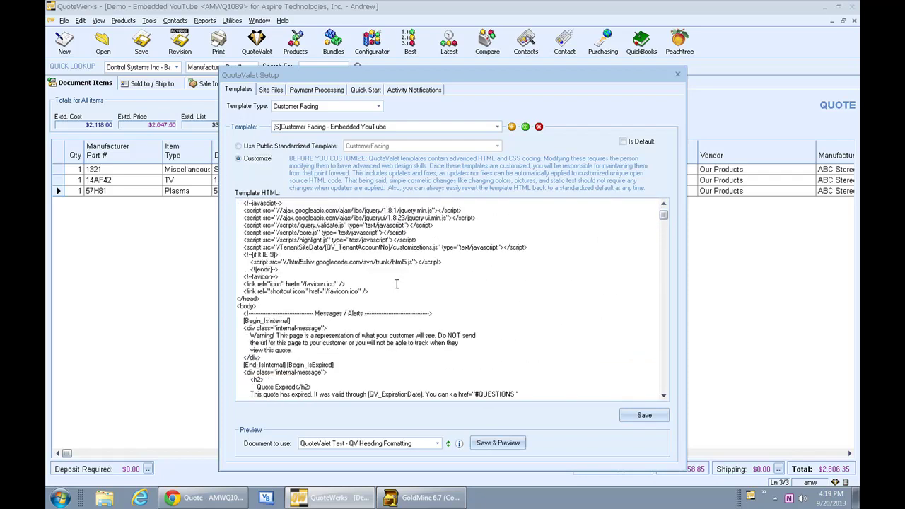
pyautogui.scroll(-3, 397, 284)
pyautogui.scroll(-3, 382, 286)
pyautogui.scroll(-3, 346, 291)
pyautogui.scroll(-2, 346, 291)
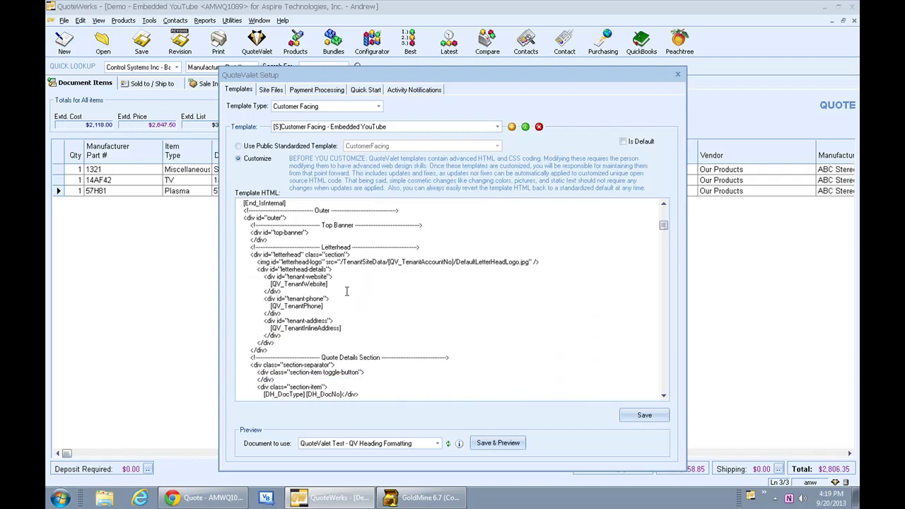
pyautogui.moveTo(279, 350); pyautogui.dragTo(238, 247)
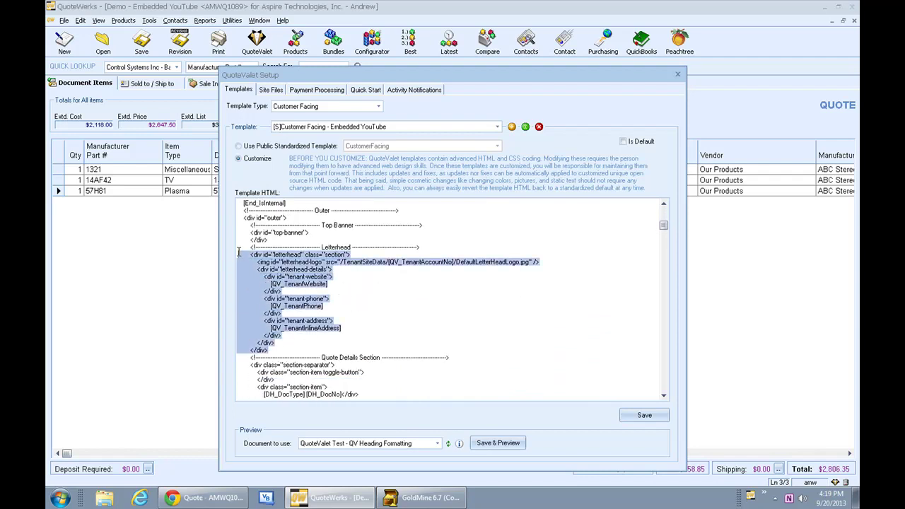
pyautogui.click(203, 498)
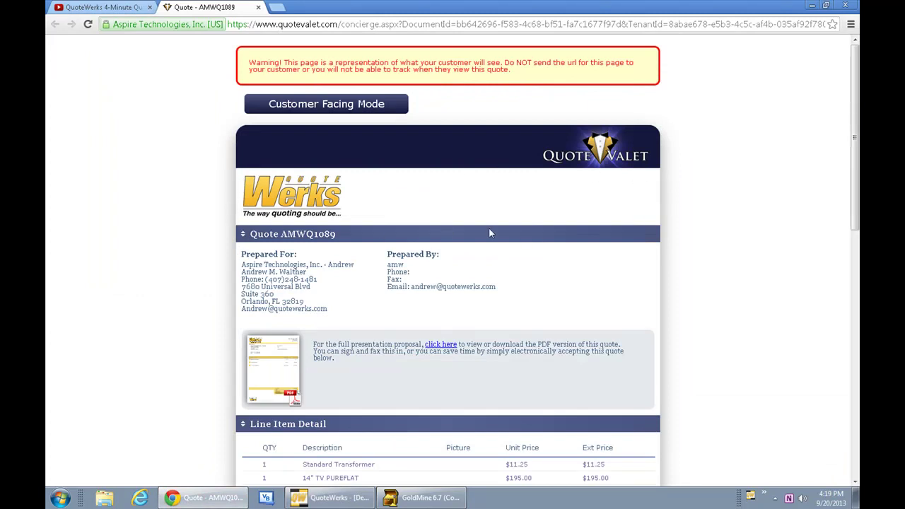
pyautogui.scroll(-2, 310, 414)
pyautogui.click(322, 498)
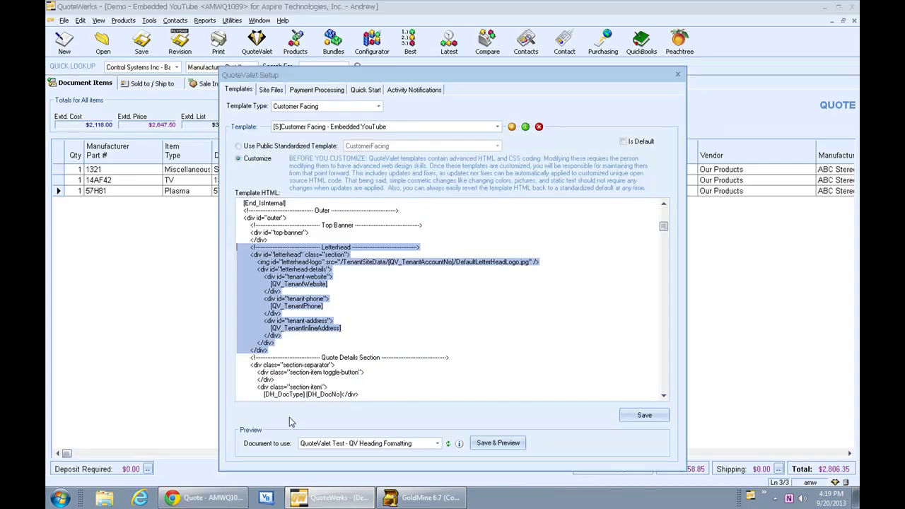
# Step: Duplicate the tenant-address div after itself, stripping its id and replacing its placeholder with [DH_CustomText01]
pyautogui.click(310, 333)
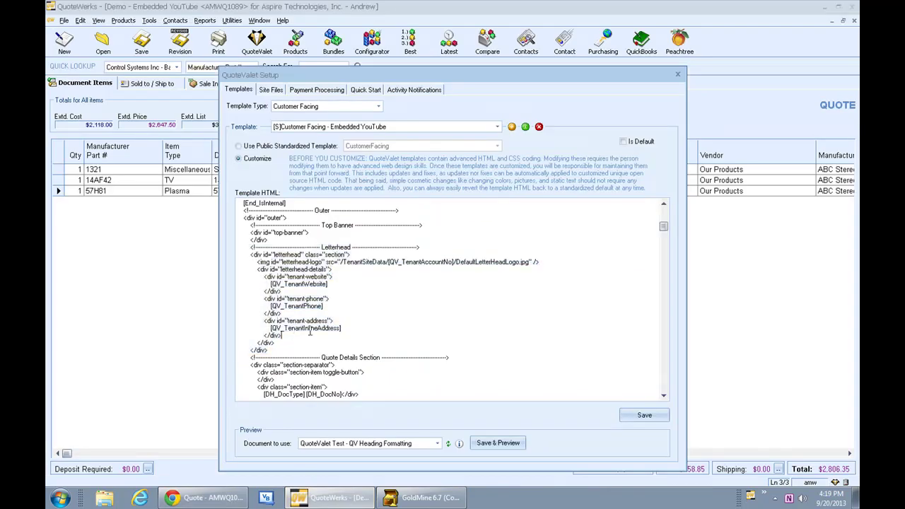
pyautogui.hotkey('shift', 'Up')
pyautogui.hotkey('shift', 'Up')
pyautogui.hotkey('shift', 'Home')
pyautogui.hotkey('ctrl', 'c')
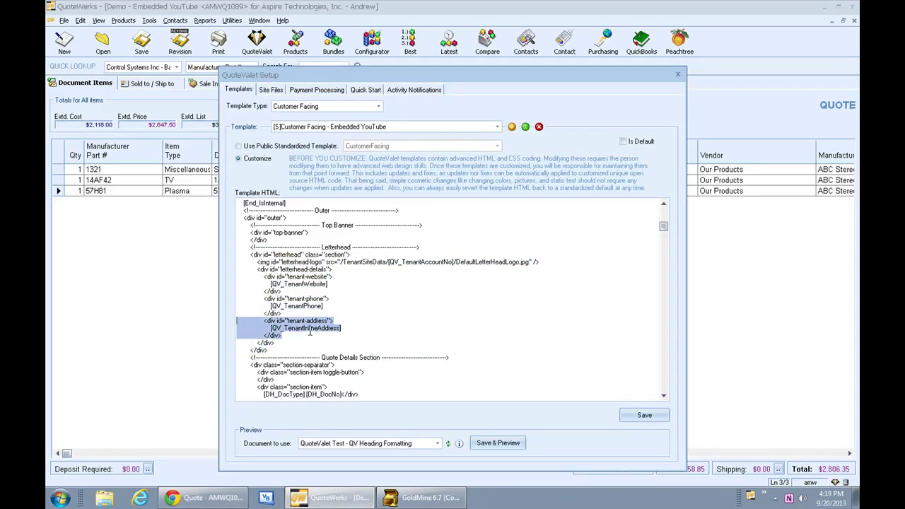
pyautogui.click(294, 335)
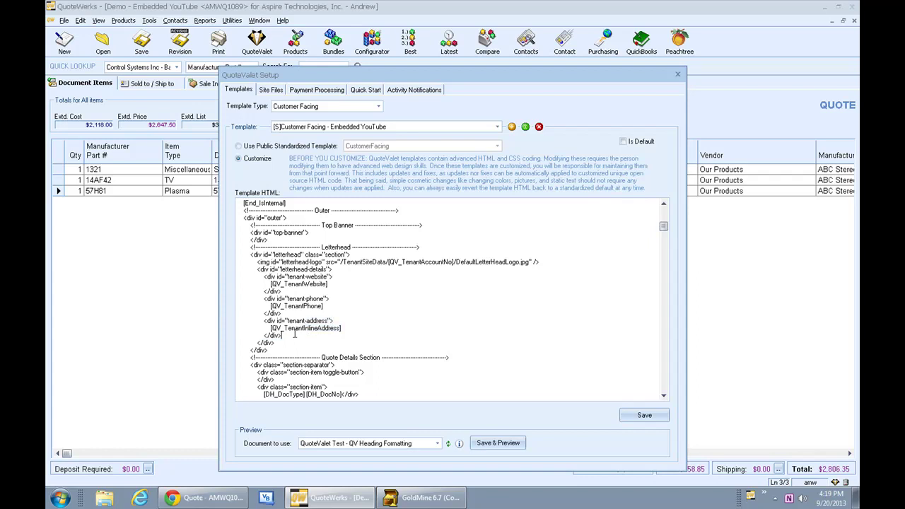
pyautogui.hotkey('ctrl', 'v')
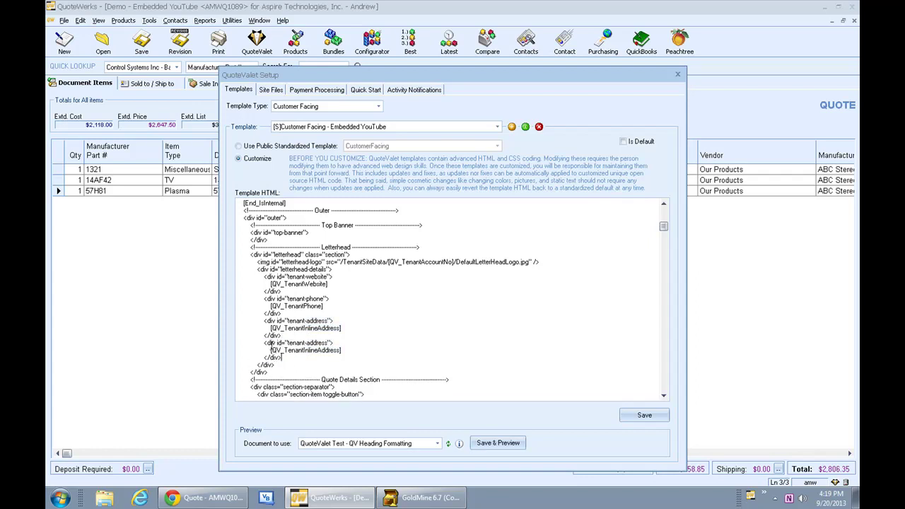
pyautogui.hotkey('shift', 'Right')
pyautogui.hotkey('shift', 'Right')
pyautogui.hotkey('shift', 'Right')
pyautogui.hotkey('shift', 'Right')
pyautogui.hotkey('shift', 'Right')
pyautogui.hotkey('shift', 'Right')
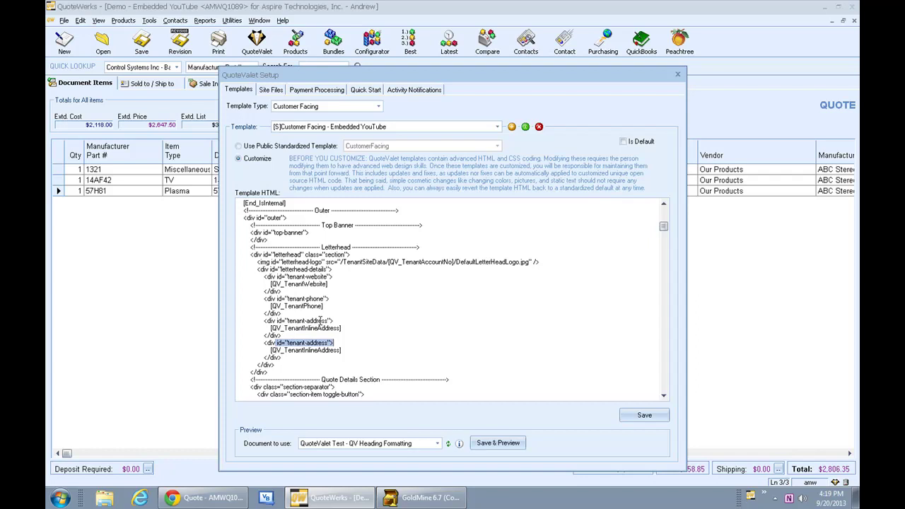
pyautogui.press('Delete')
pyautogui.hotkey('shift', 'End')
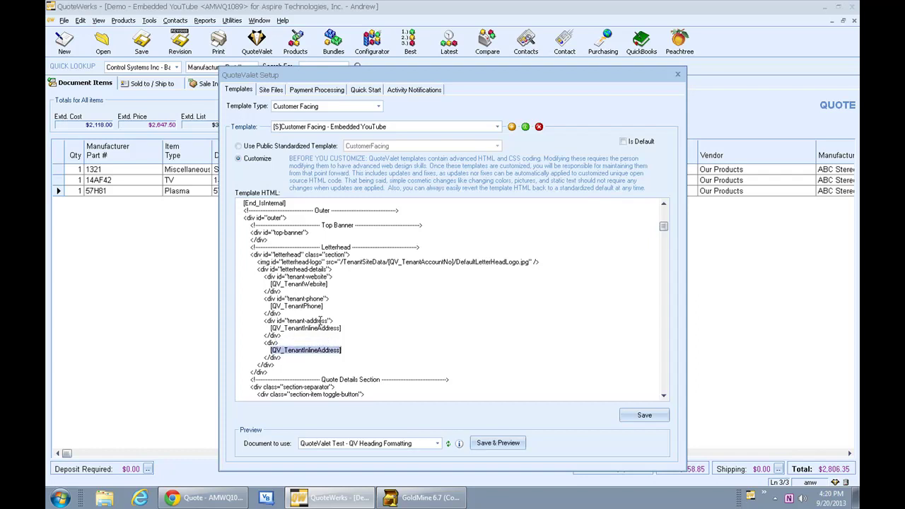
pyautogui.press('Delete')
pyautogui.write('[DH_CustomText01')
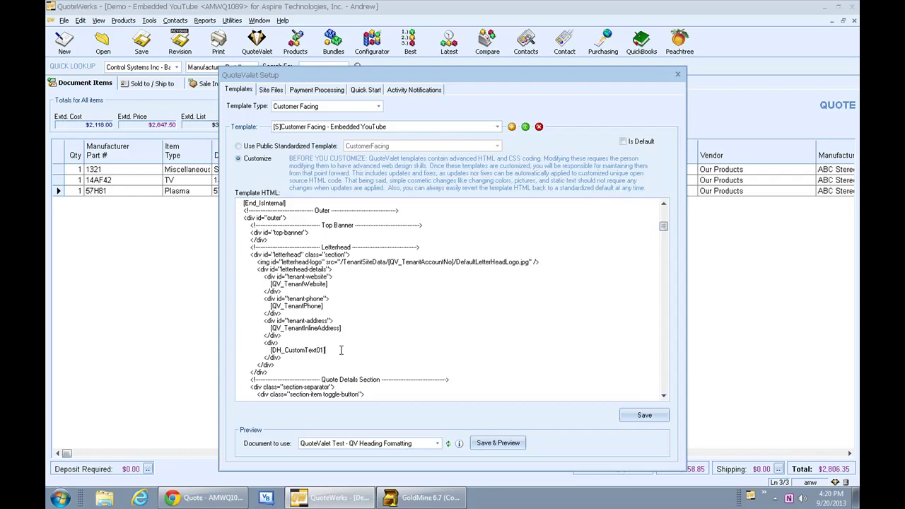
# Step: Save the edited template to the QuoteValet server, close the dialogs and show the quote's custom fields
pyautogui.click(636, 416)
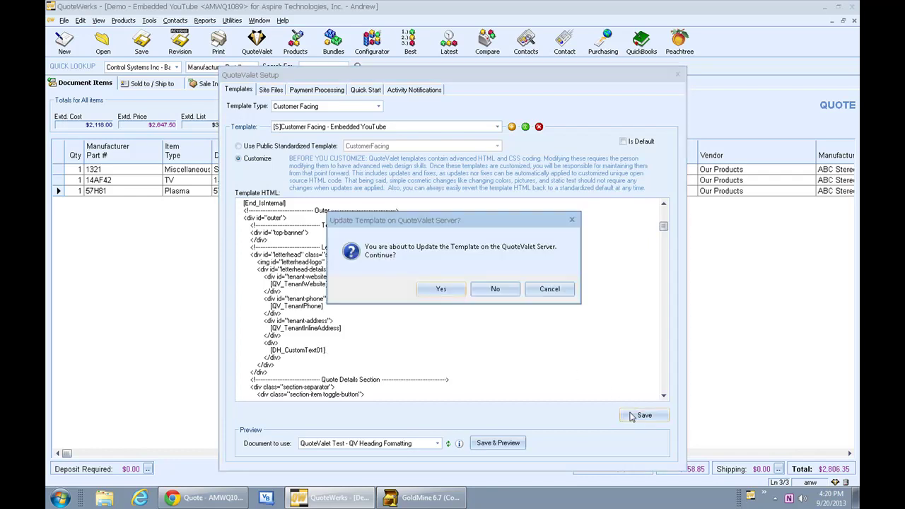
pyautogui.click(458, 290)
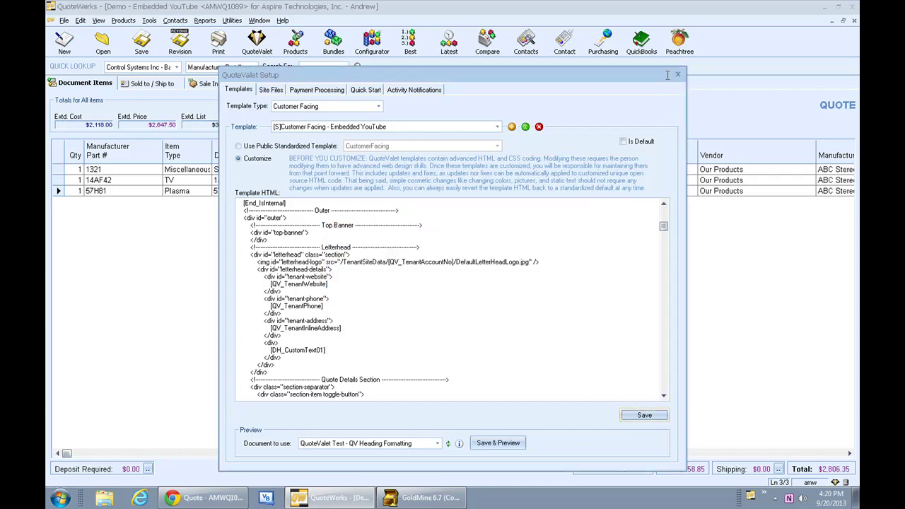
pyautogui.click(487, 291)
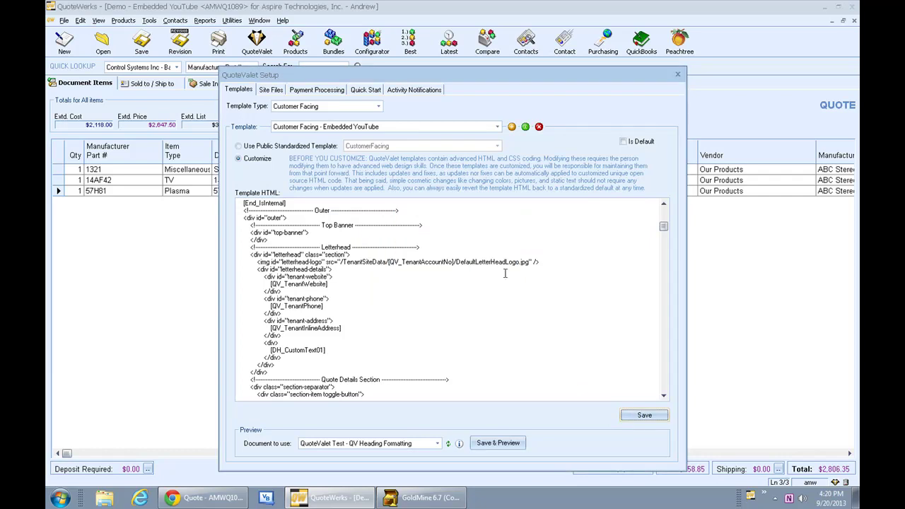
pyautogui.click(678, 75)
pyautogui.click(601, 117)
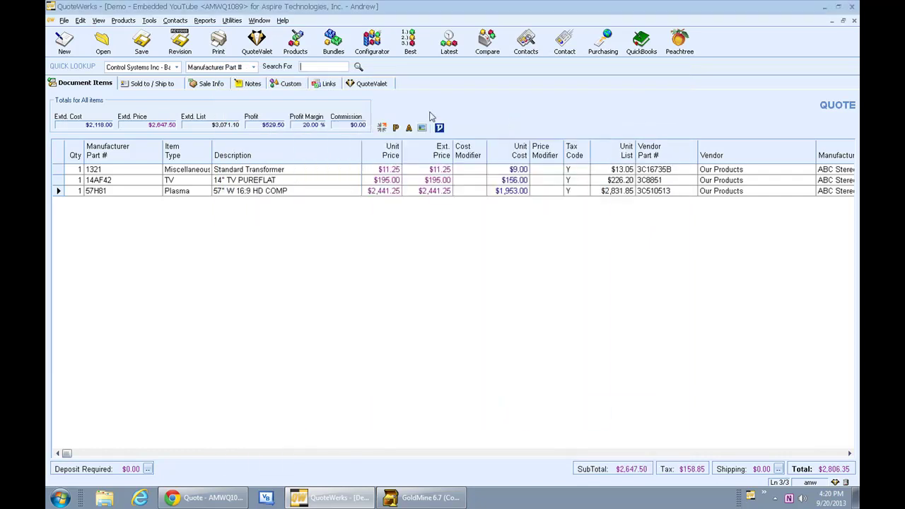
pyautogui.click(289, 85)
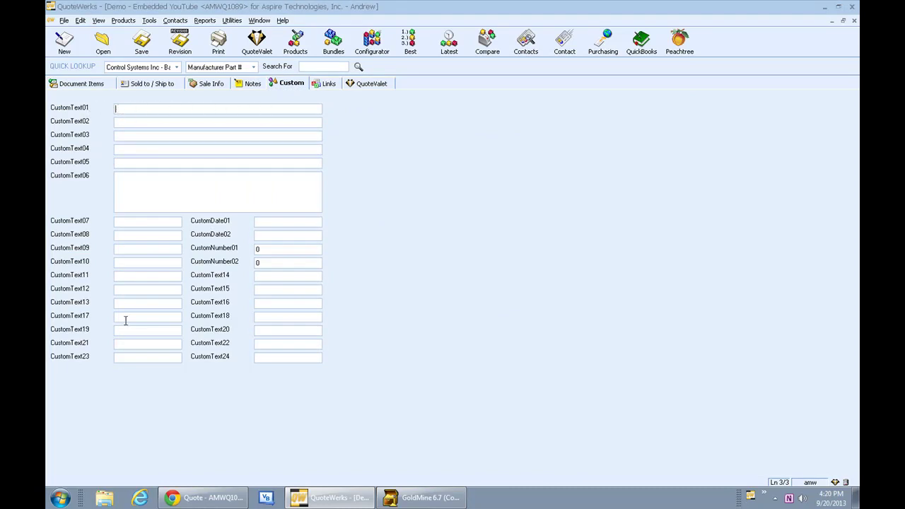
# Step: Copy the iframe embed code from the QuoteWerks 4-Minute Quick Tour video's YouTube Share > Embed panel
pyautogui.click(205, 497)
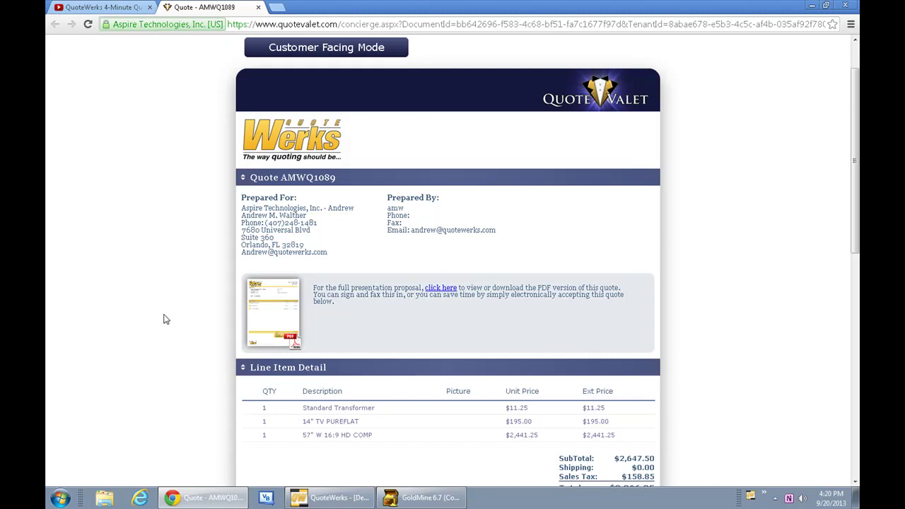
pyautogui.click(99, 9)
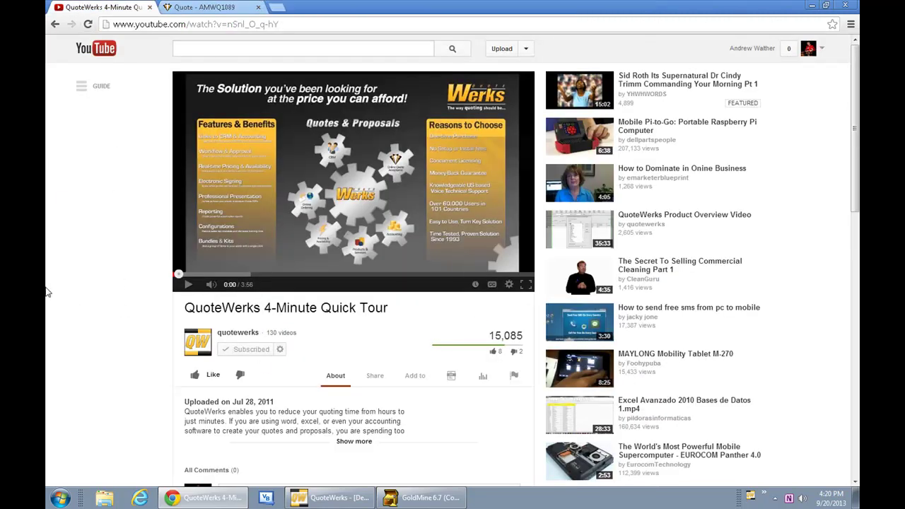
pyautogui.scroll(-2, 143, 183)
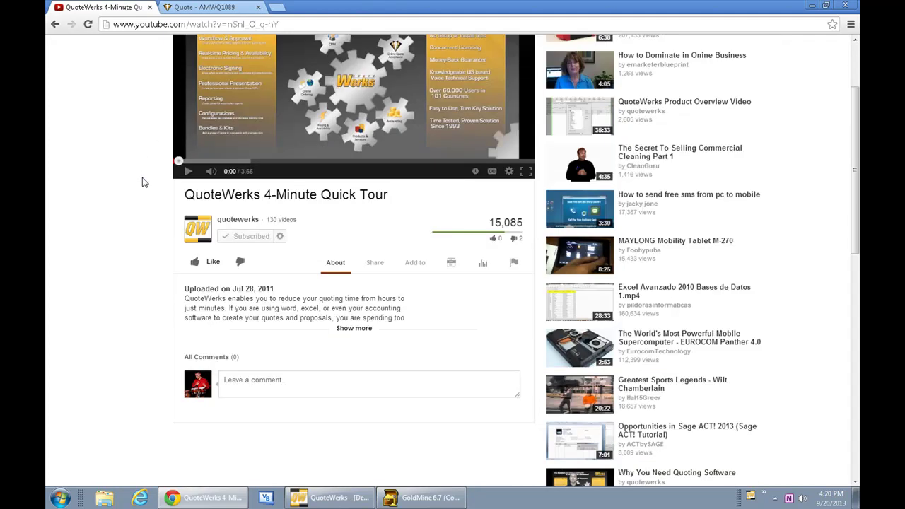
pyautogui.click(374, 262)
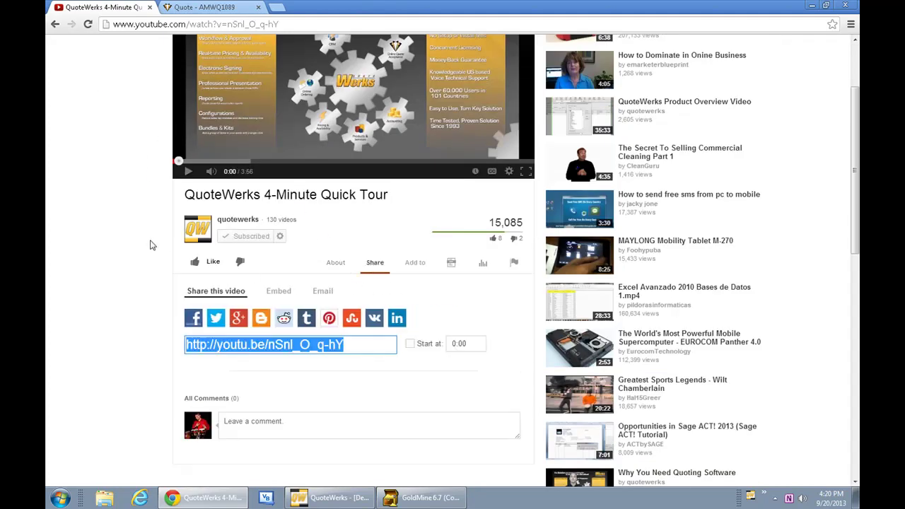
pyautogui.scroll(-1, 150, 245)
pyautogui.click(281, 241)
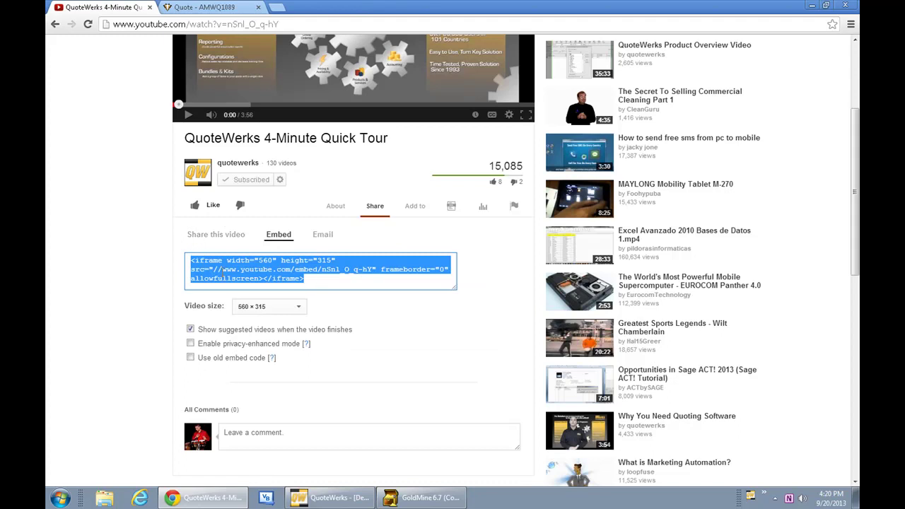
pyautogui.rightClick(238, 267)
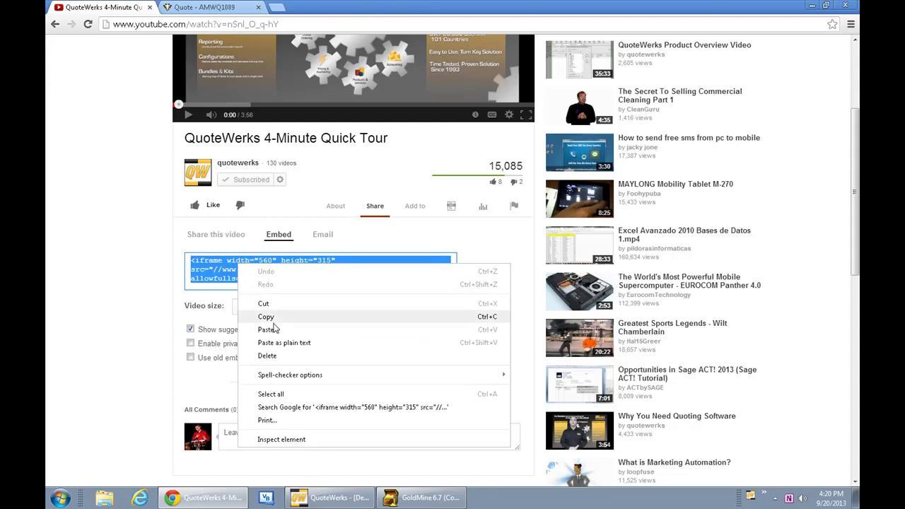
pyautogui.click(276, 318)
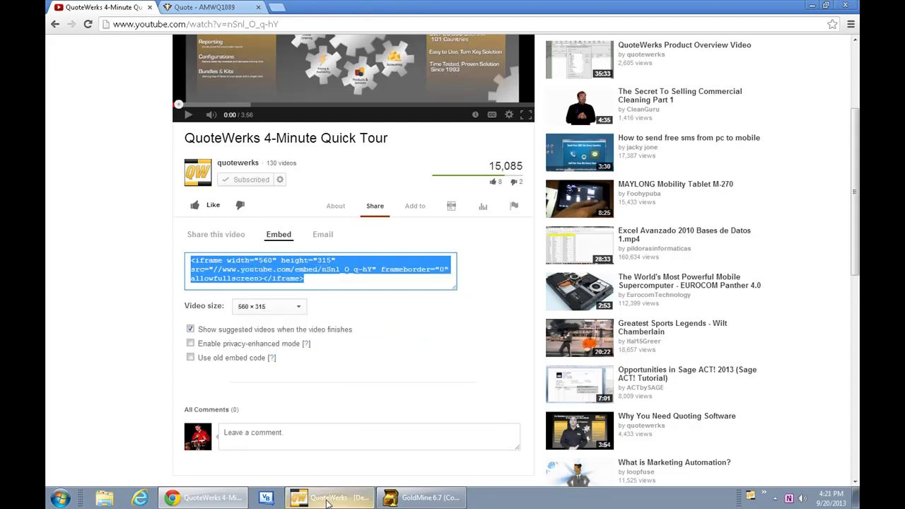
# Step: Paste the YouTube iframe code into CustomText01 and locate its 560×315 width and height values
pyautogui.click(326, 499)
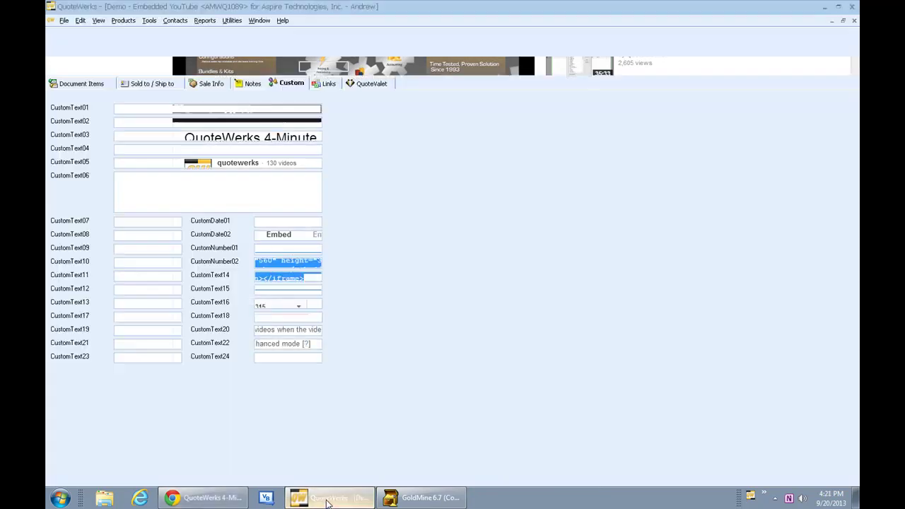
pyautogui.rightClick(124, 107)
pyautogui.click(157, 156)
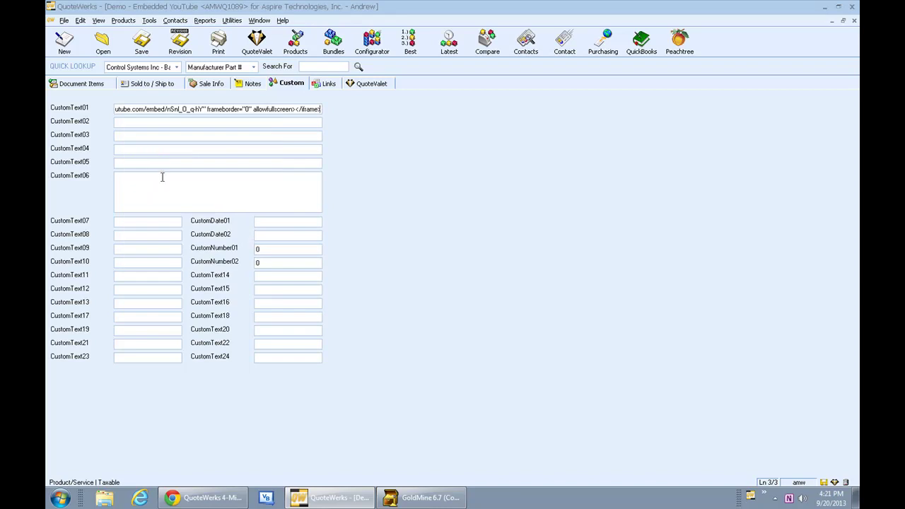
pyautogui.press('Home')
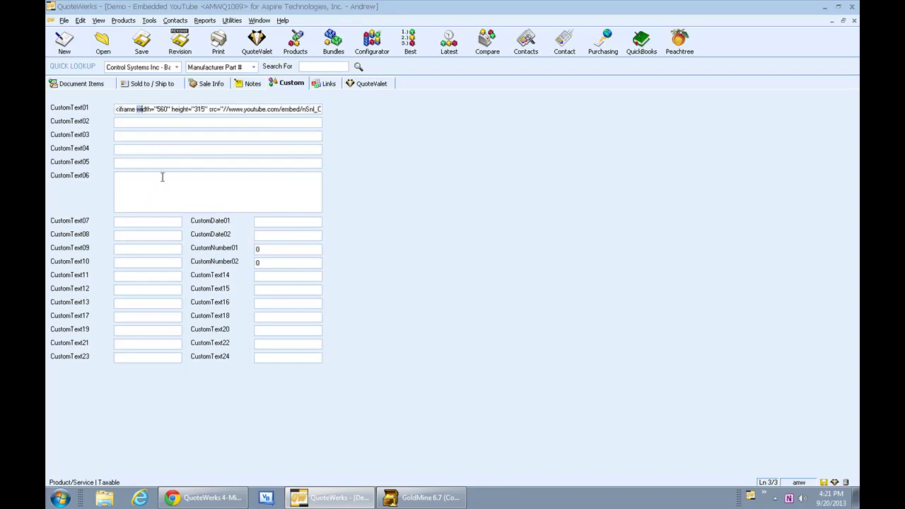
pyautogui.hotkey('shift', 'Right')
pyautogui.hotkey('shift', 'Right')
pyautogui.hotkey('shift', 'Right')
pyautogui.hotkey('shift', 'Right')
pyautogui.hotkey('shift', 'Right')
pyautogui.hotkey('shift', 'Right')
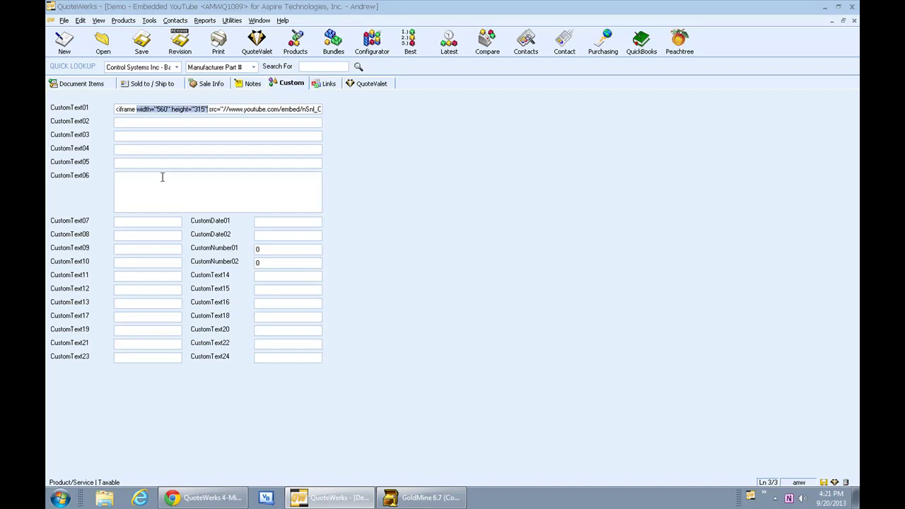
pyautogui.press('Left')
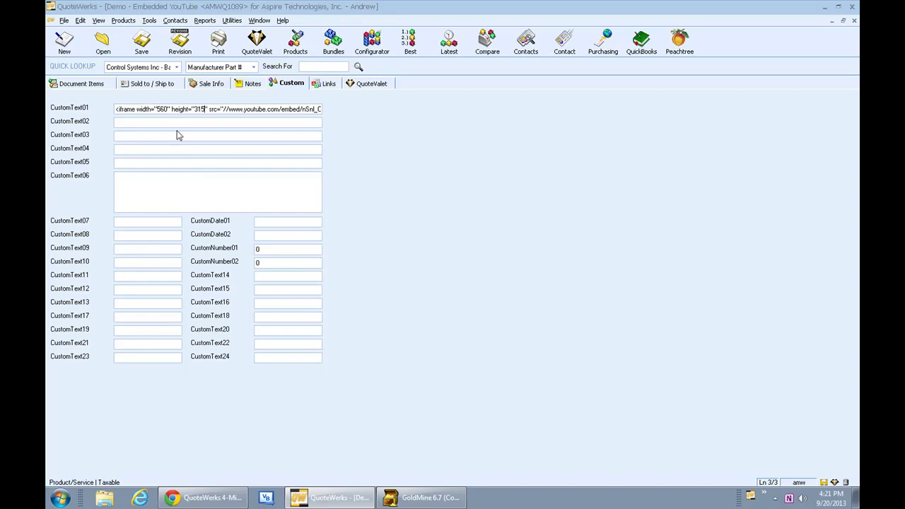
# Step: Express re-upload the quote to QuoteValet from the Print options and preview the embedded video
pyautogui.click(97, 83)
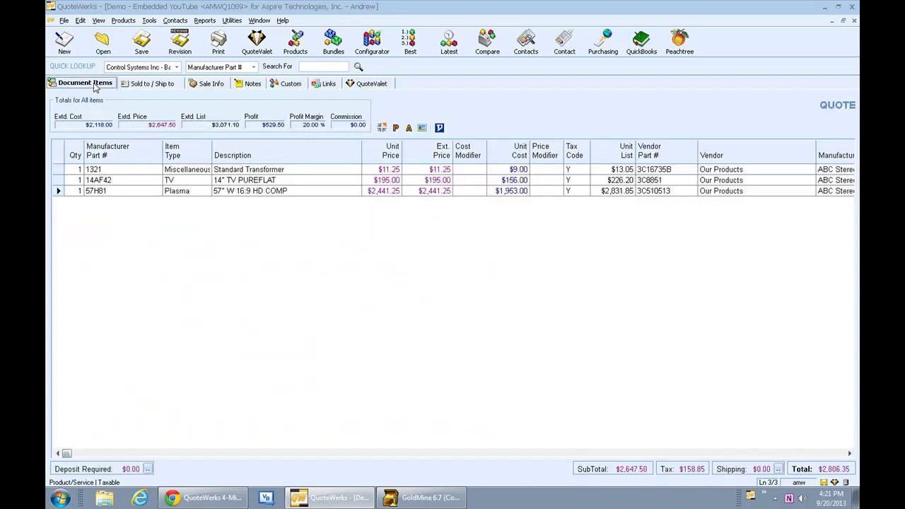
pyautogui.click(223, 48)
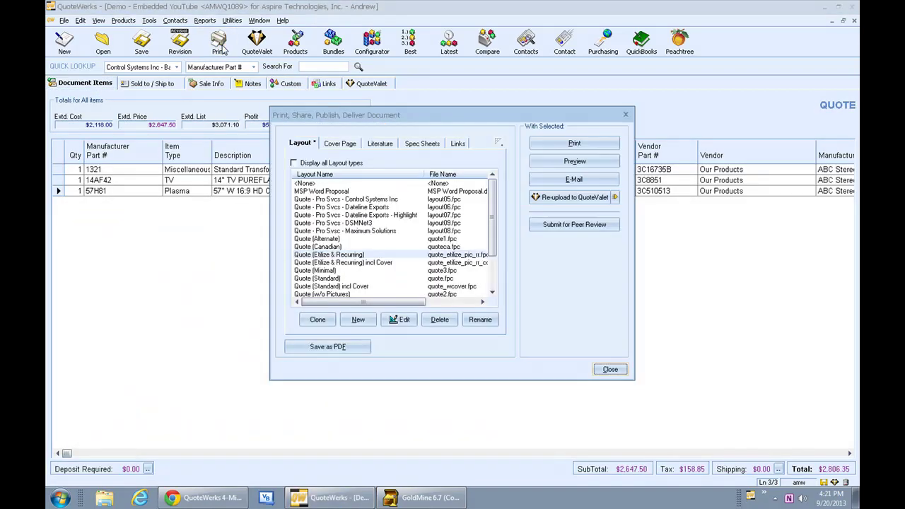
pyautogui.click(615, 198)
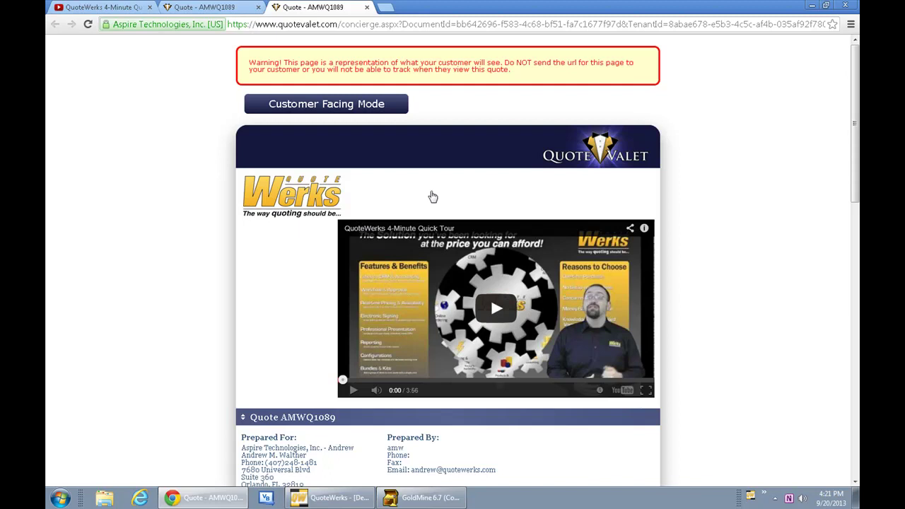
pyautogui.moveTo(329, 498)
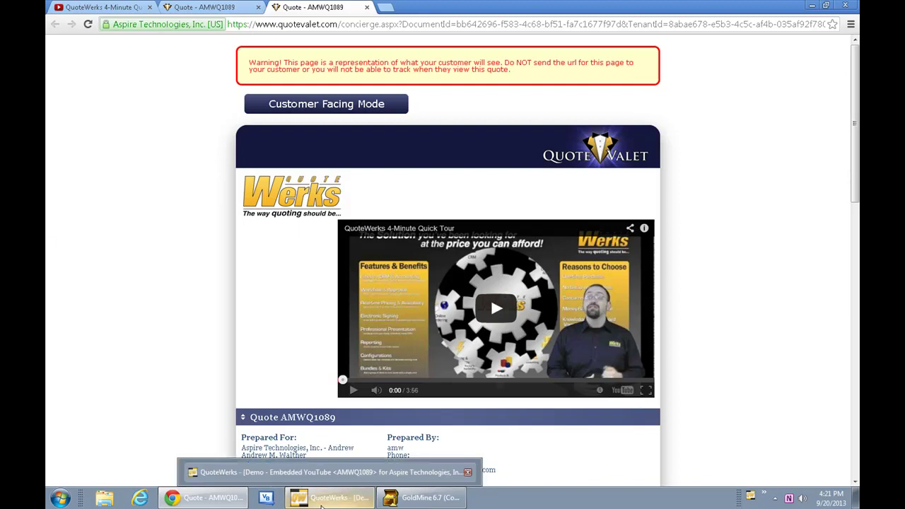
# Step: Change the CustomText01 video size from 560×315 to 280×157
pyautogui.click(320, 499)
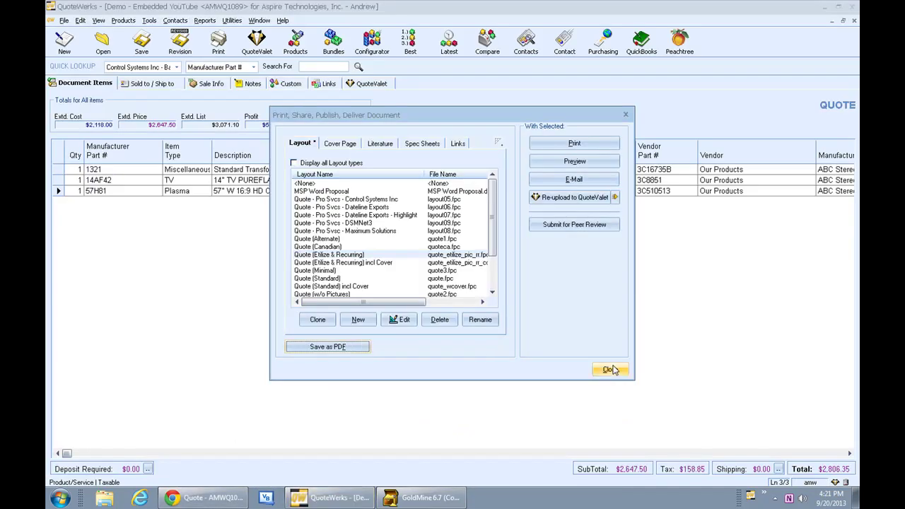
pyautogui.click(613, 369)
pyautogui.click(287, 83)
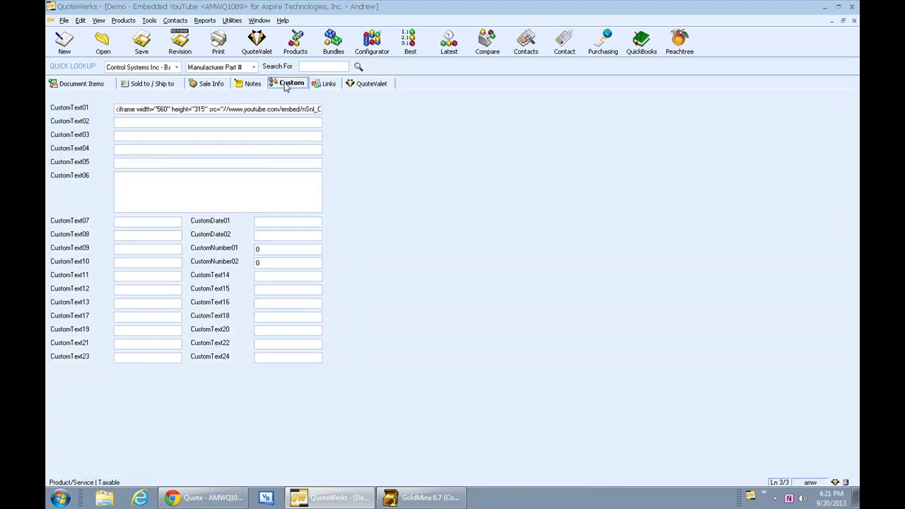
pyautogui.click(162, 109)
pyautogui.write('280')
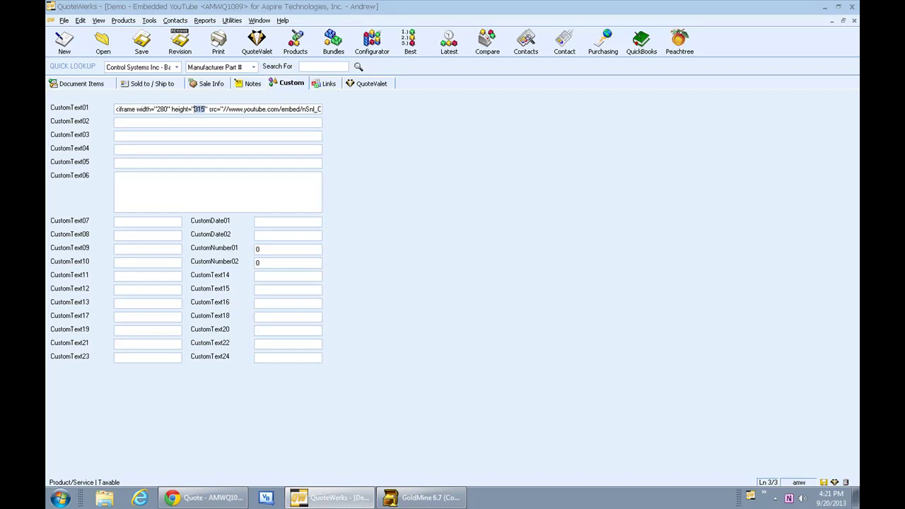
pyautogui.write('157')
# Step: Re-upload the resized quote to QuoteValet, then return to QuoteWerks
pyautogui.click(219, 48)
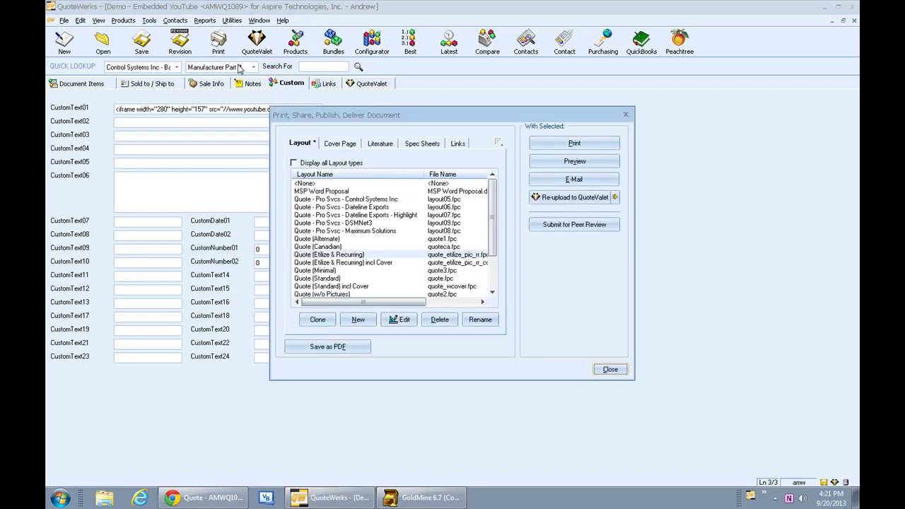
pyautogui.click(615, 199)
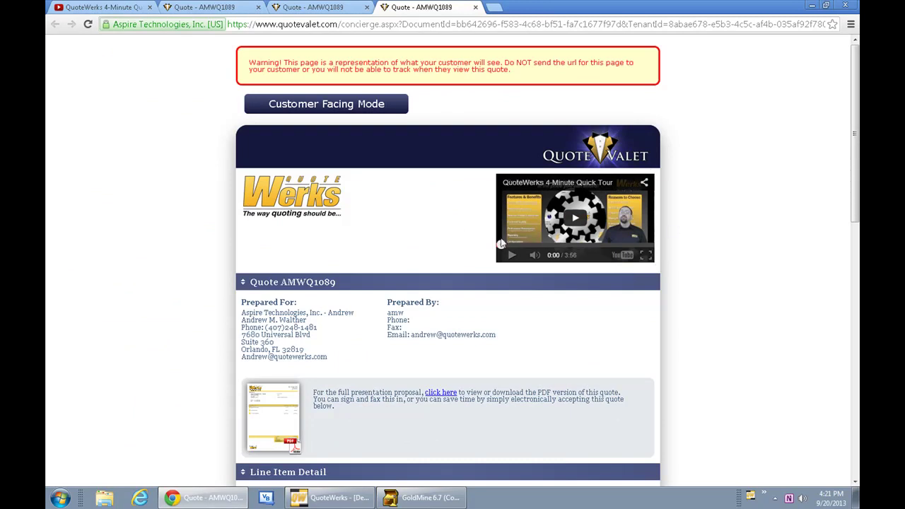
pyautogui.click(329, 498)
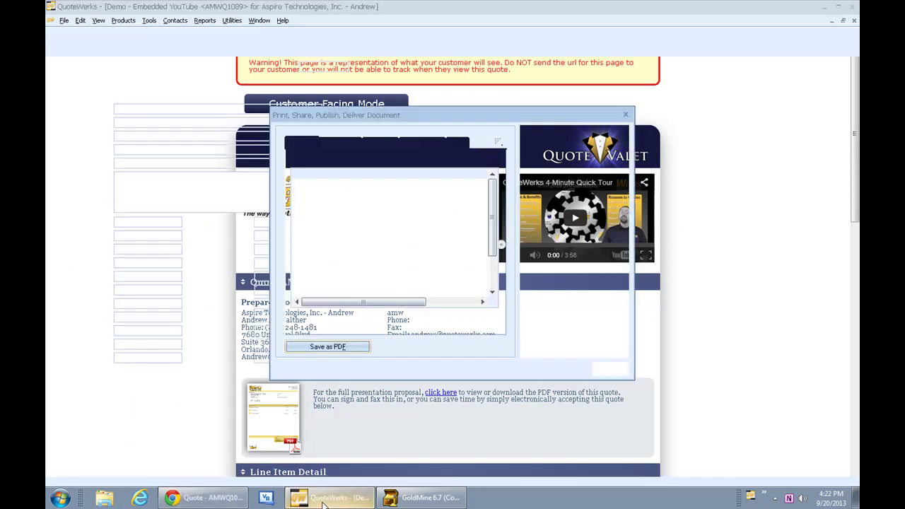
# Step: Append ?autoplay=1 after the video ID in the CustomText01 embed code
pyautogui.click(609, 369)
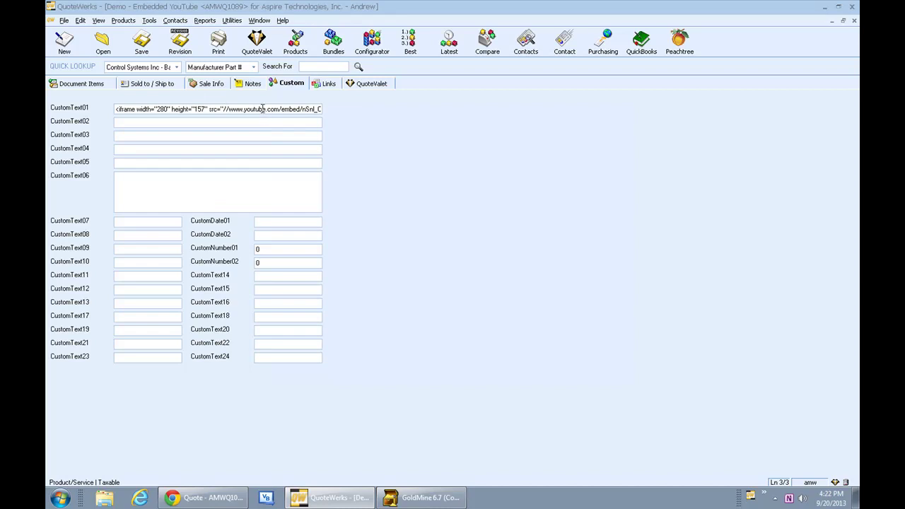
pyautogui.press('Right')
pyautogui.press('Right')
pyautogui.press('Right')
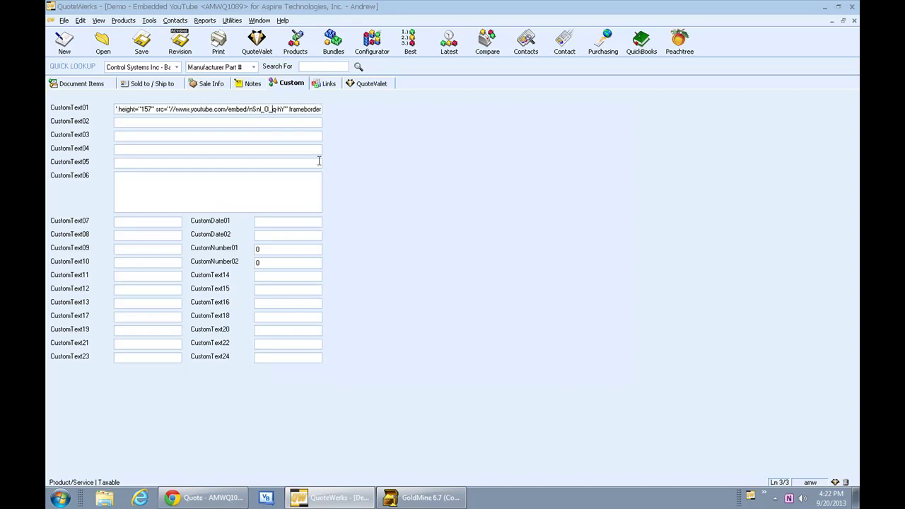
pyautogui.write('?')
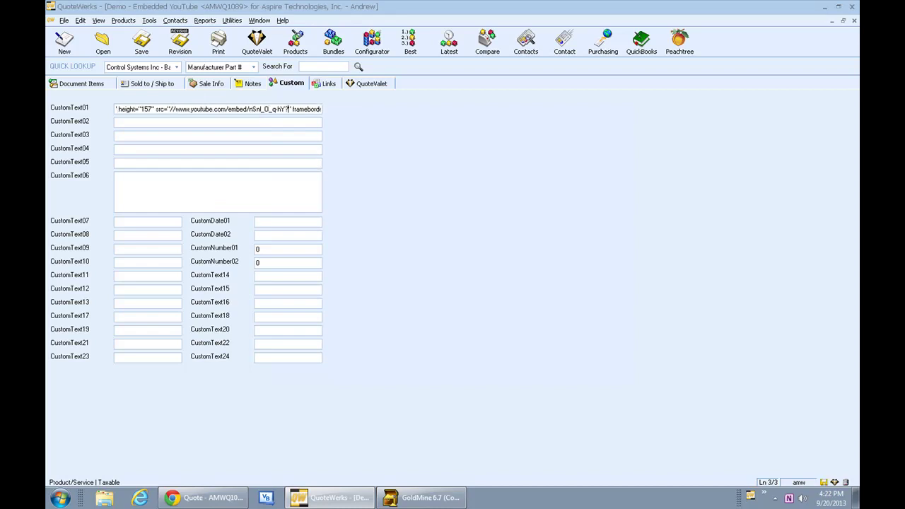
pyautogui.write('autoplay=1')
# Step: Re-upload the quote to QuoteValet and pause the autoplaying Quick Tour video
pyautogui.click(219, 46)
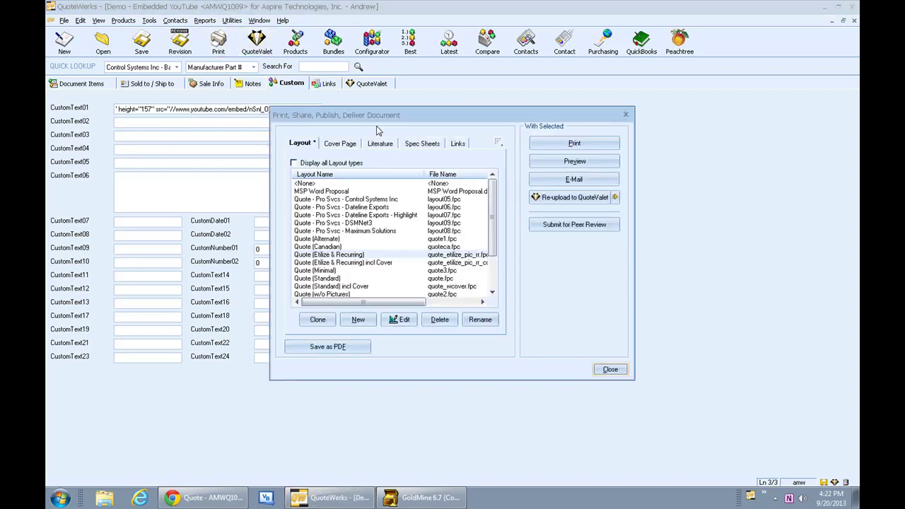
pyautogui.click(611, 198)
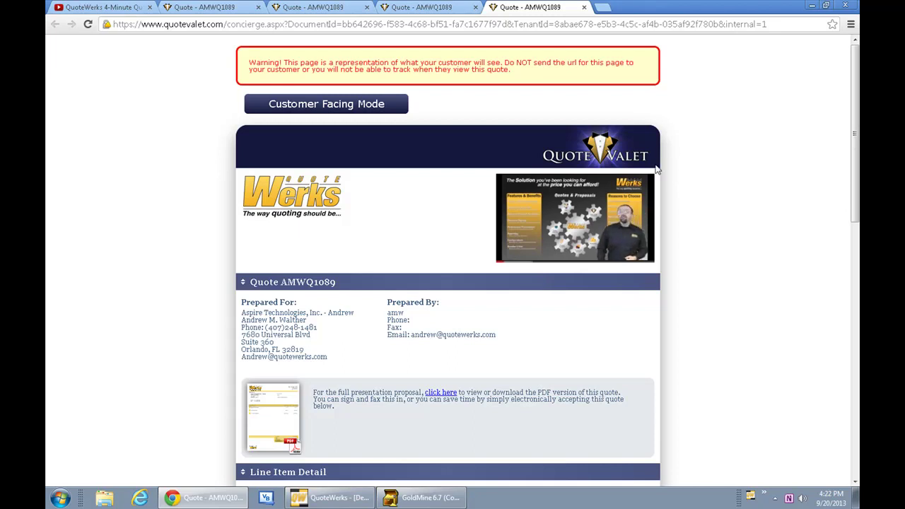
pyautogui.click(510, 256)
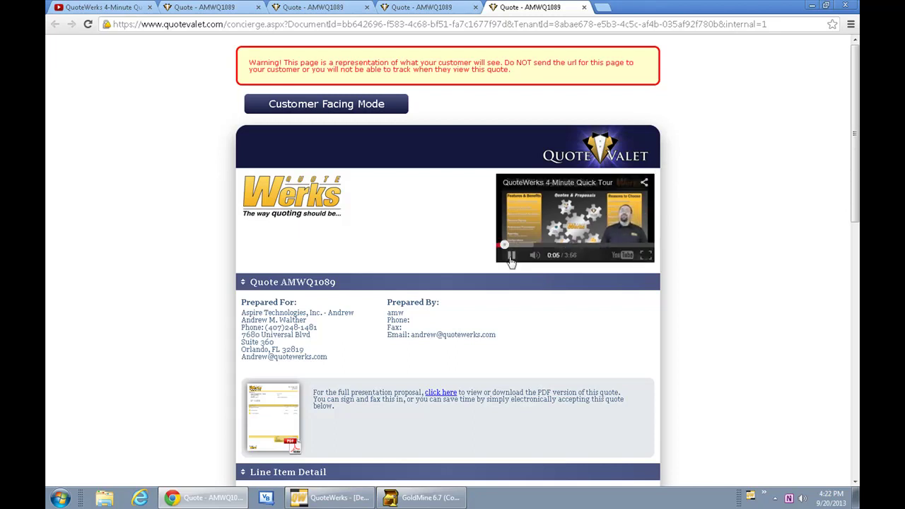